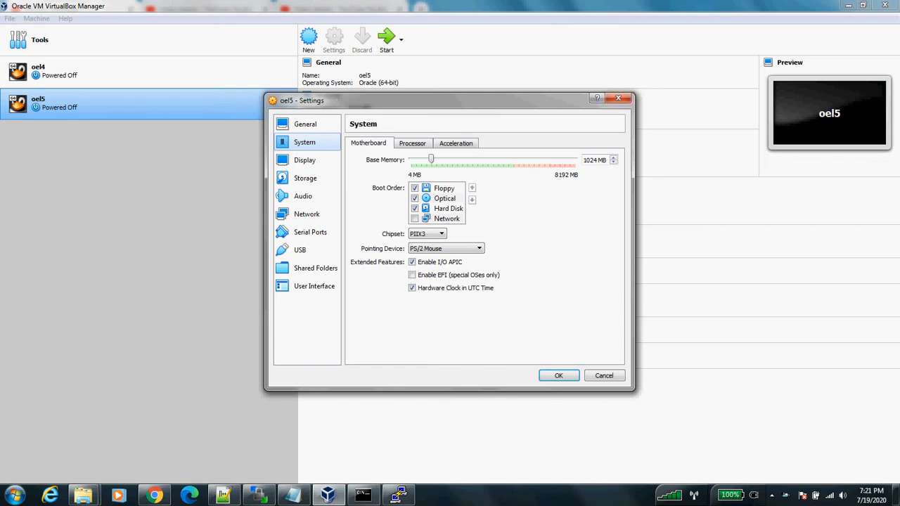
Step: Dismiss the open Settings and New VM dialogs, then reopen the oel5 machine's settings
{"action": "key", "text": "Escape"}
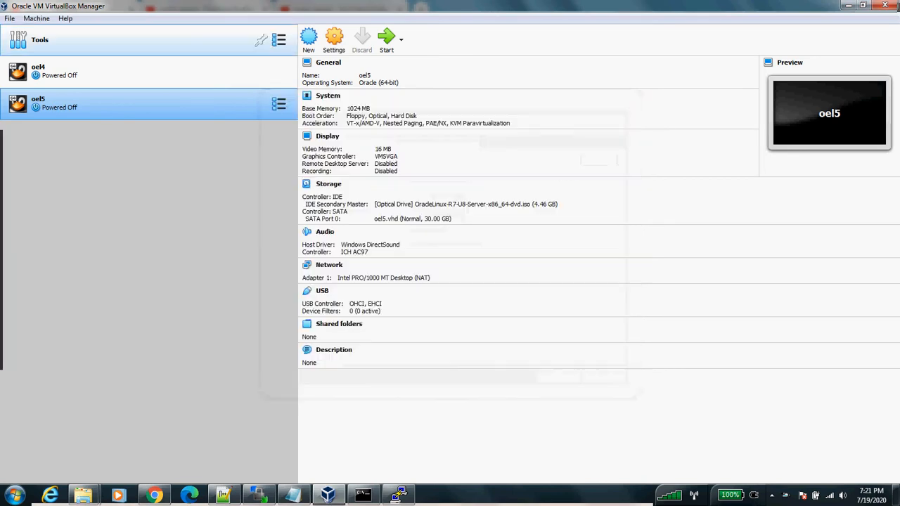
{"action": "left_click", "coordinate": [308, 38]}
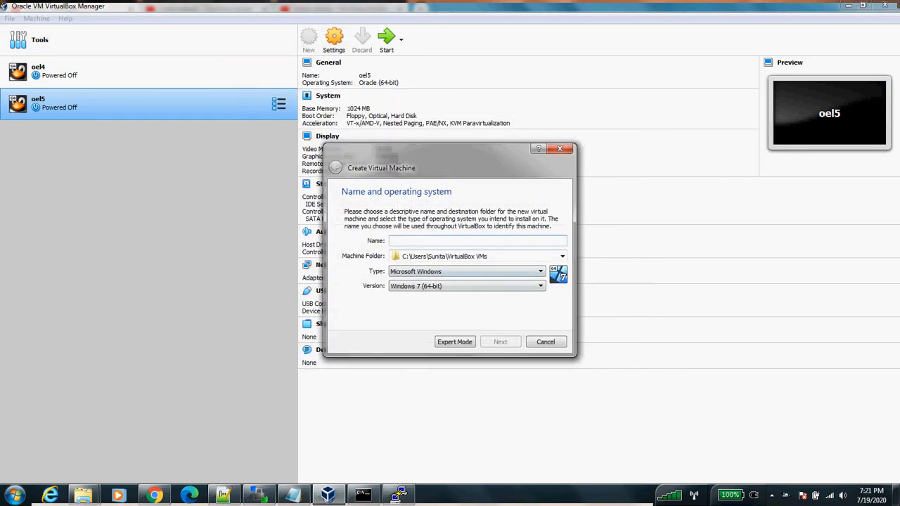
{"action": "key", "text": "Escape"}
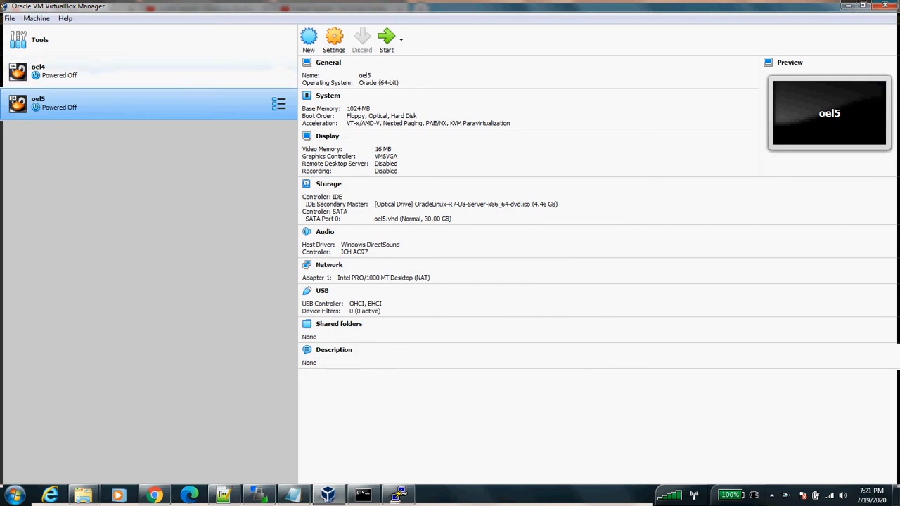
{"action": "right_click", "coordinate": [147, 112]}
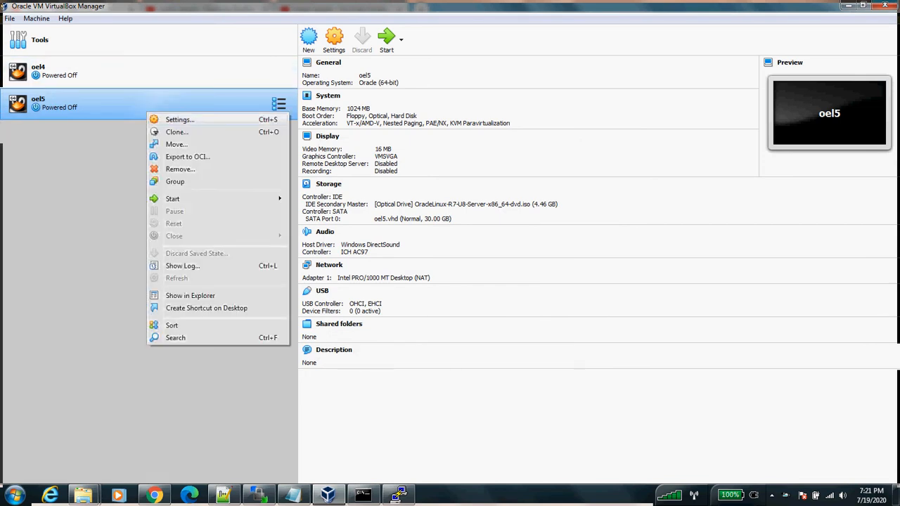
{"action": "key", "text": "Escape"}
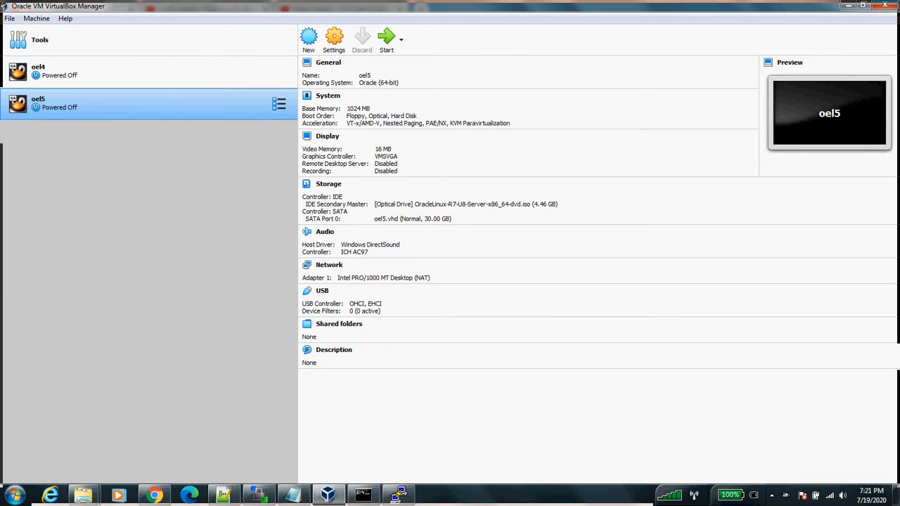
{"action": "key", "text": "ctrl+s"}
Step: On the System page, change Base Memory from 1024 MB to 4096 MB
{"action": "left_click", "coordinate": [304, 142]}
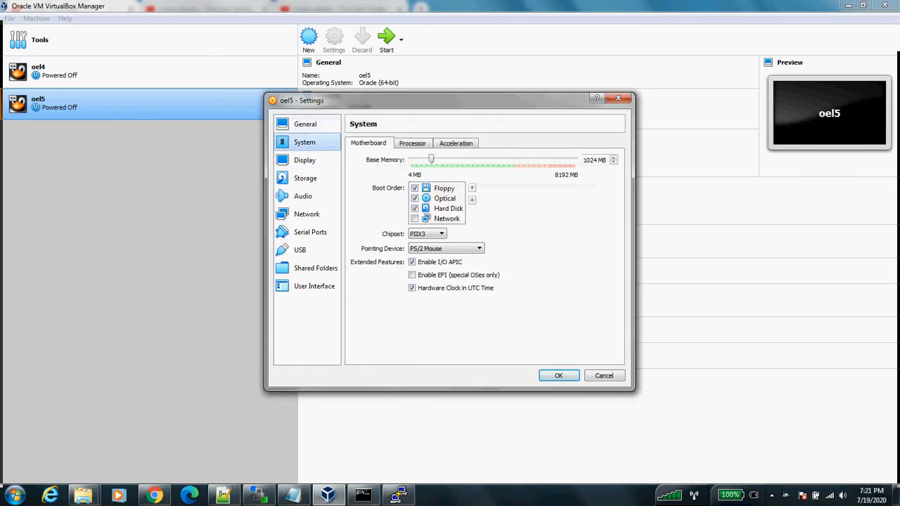
{"action": "double_click", "coordinate": [594, 160]}
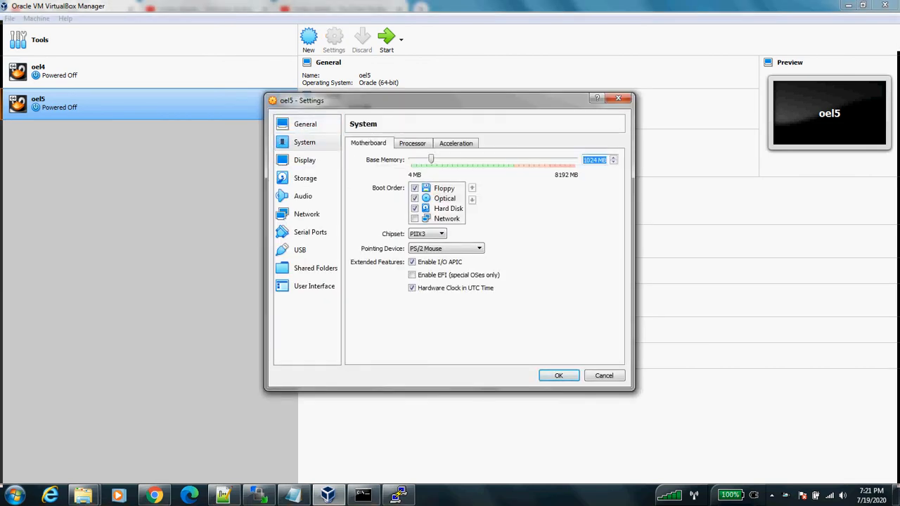
{"action": "left_click", "coordinate": [593, 160]}
{"action": "double_click", "coordinate": [589, 159]}
{"action": "type", "text": "4048"}
{"action": "key", "text": "BackSpace"}
{"action": "key", "text": "BackSpace"}
{"action": "type", "text": "96"}
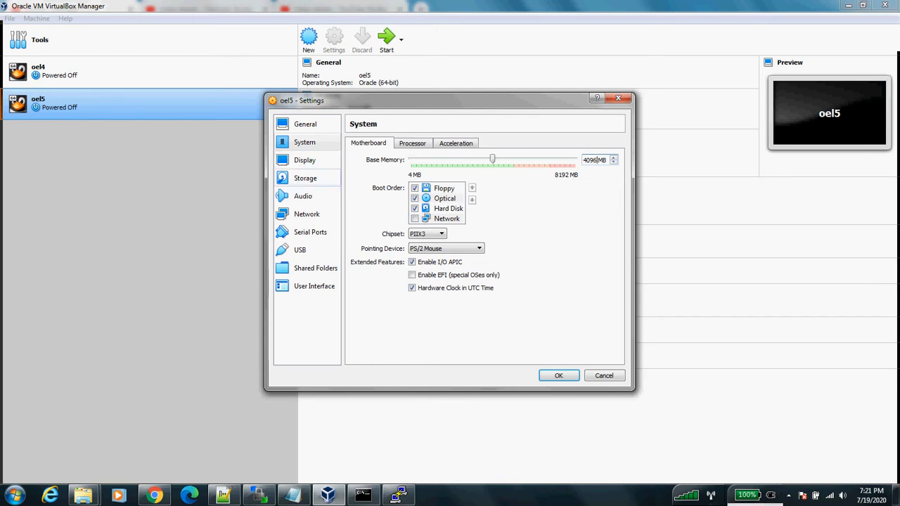
Step: Review the oel5.vhd disk under Storage and the Network page, then save the settings
{"action": "left_click", "coordinate": [305, 178]}
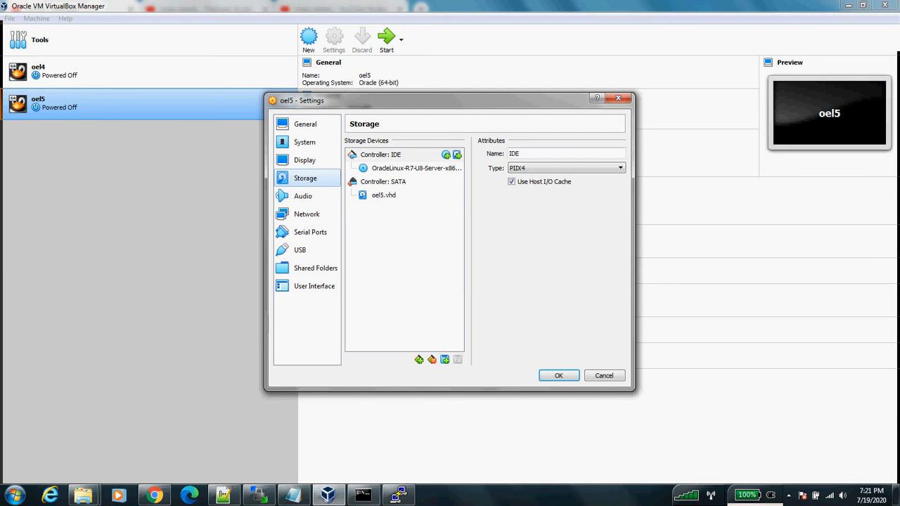
{"action": "left_click", "coordinate": [383, 195]}
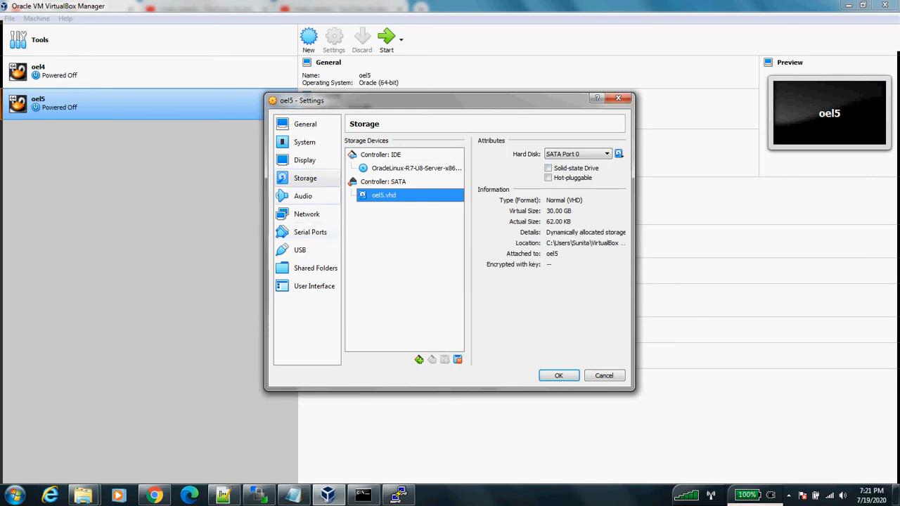
{"action": "left_click", "coordinate": [306, 213]}
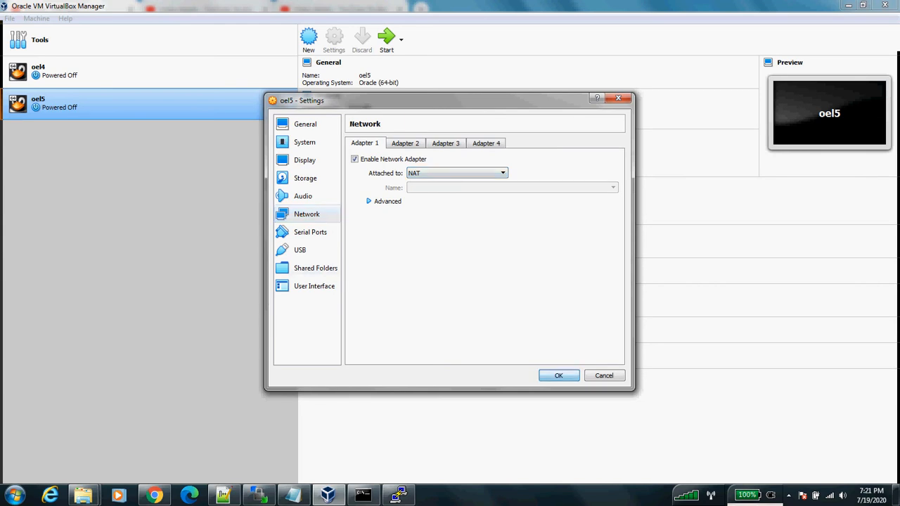
{"action": "left_click", "coordinate": [558, 375]}
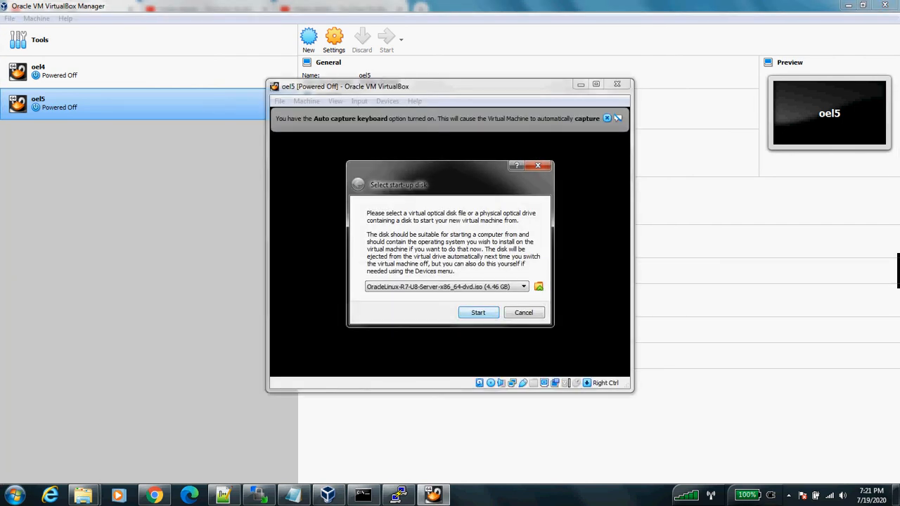
Step: Start oel5 from the Oracle Linux DVD image and choose Install Oracle Linux 7.8
{"action": "key", "text": "Return"}
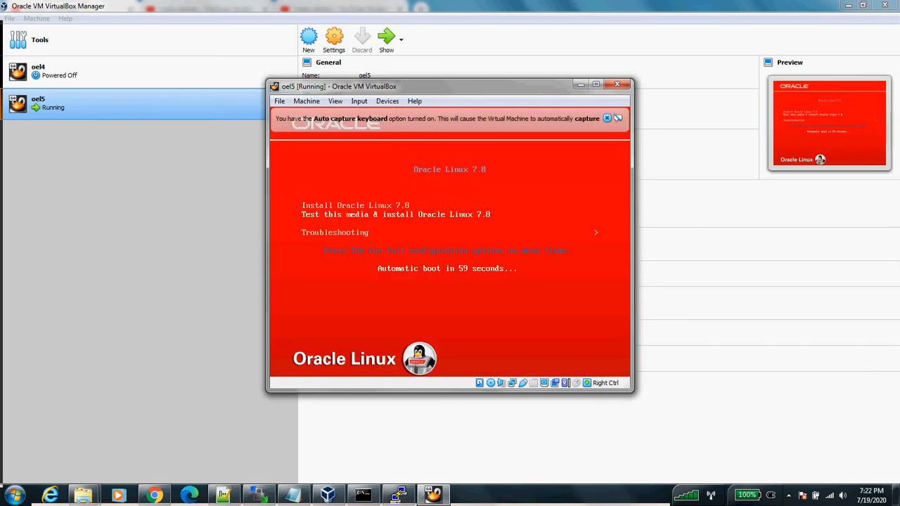
{"action": "key", "text": "Up"}
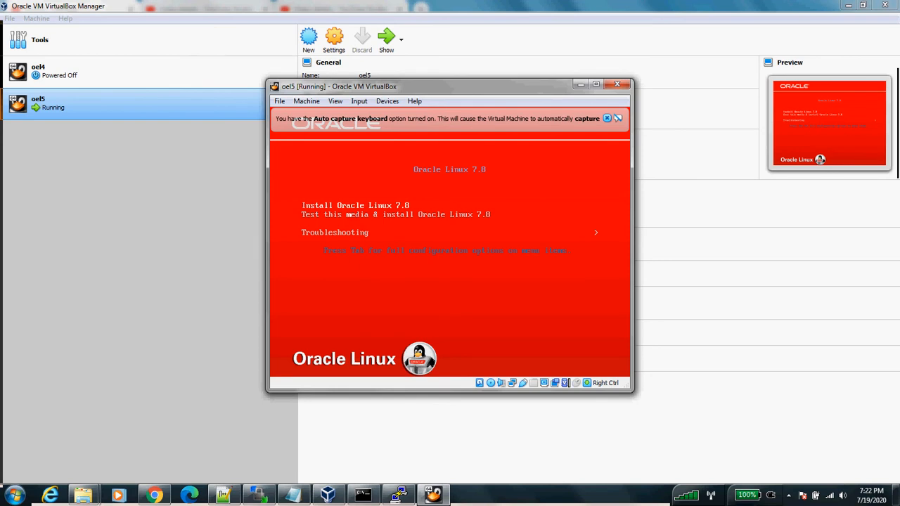
{"action": "key", "text": "Return"}
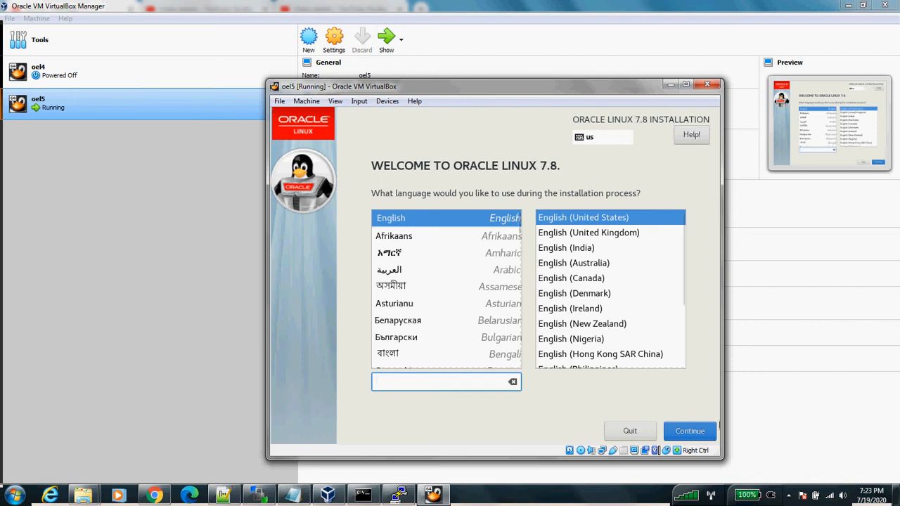
Step: Continue with English (United States) as the installer language
{"action": "left_click", "coordinate": [704, 431]}
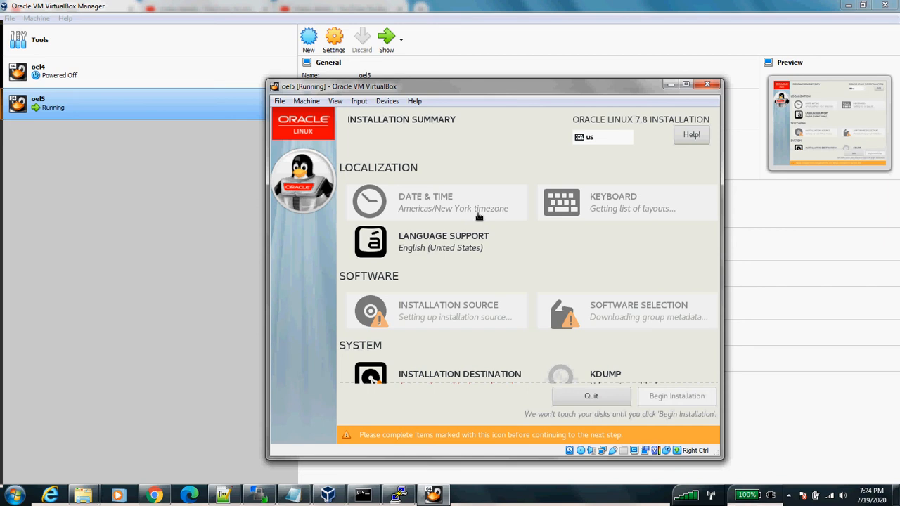
Step: In Date & Time, pick India on the map for Asia/Kolkata and return to the summary
{"action": "left_click", "coordinate": [478, 217]}
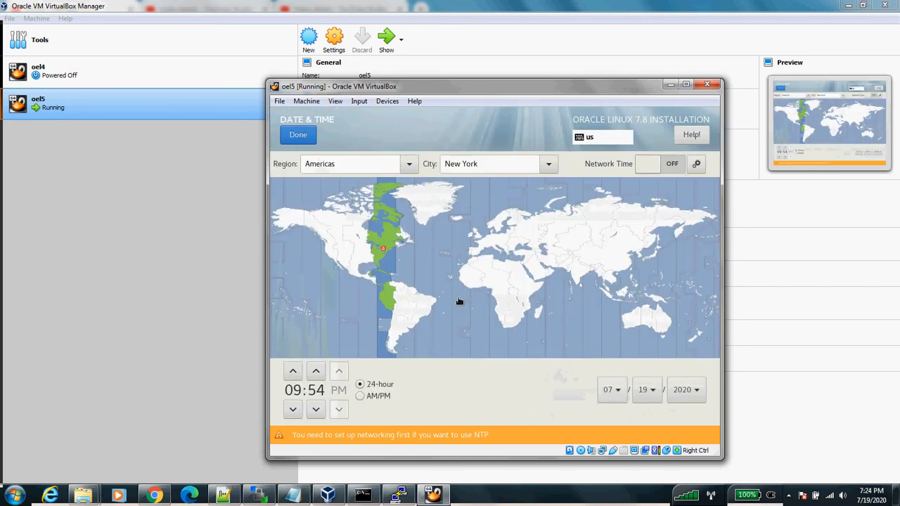
{"action": "left_click", "coordinate": [575, 278]}
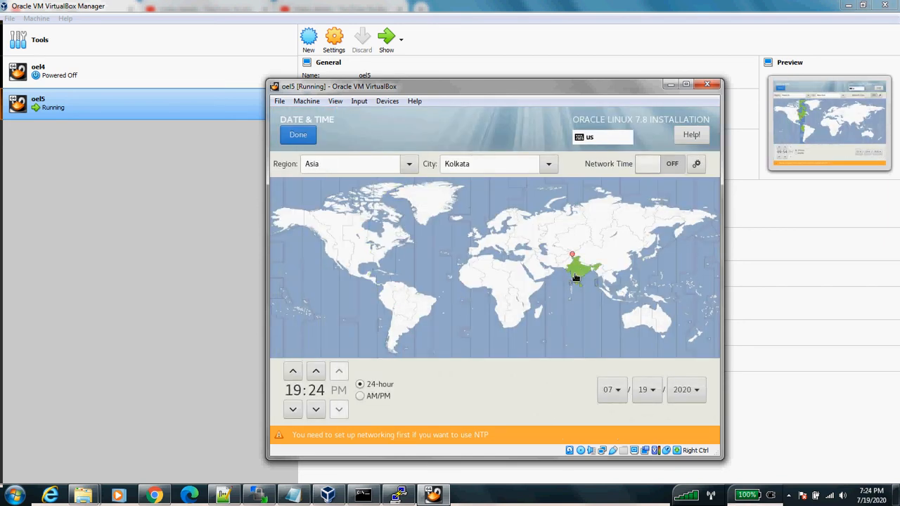
{"action": "left_click", "coordinate": [298, 136]}
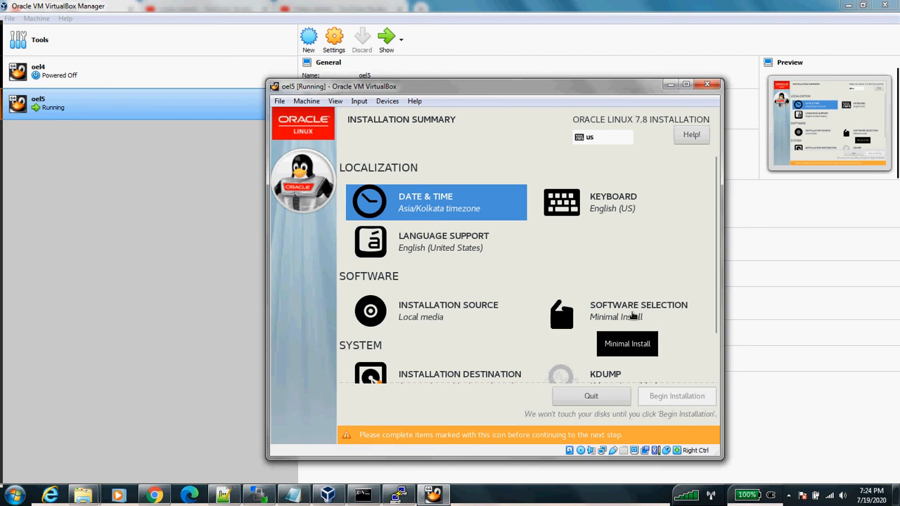
Step: Choose Server with GUI and add DNS Name Server, FTP Server and File and Storage Server add-ons
{"action": "left_click", "coordinate": [633, 317]}
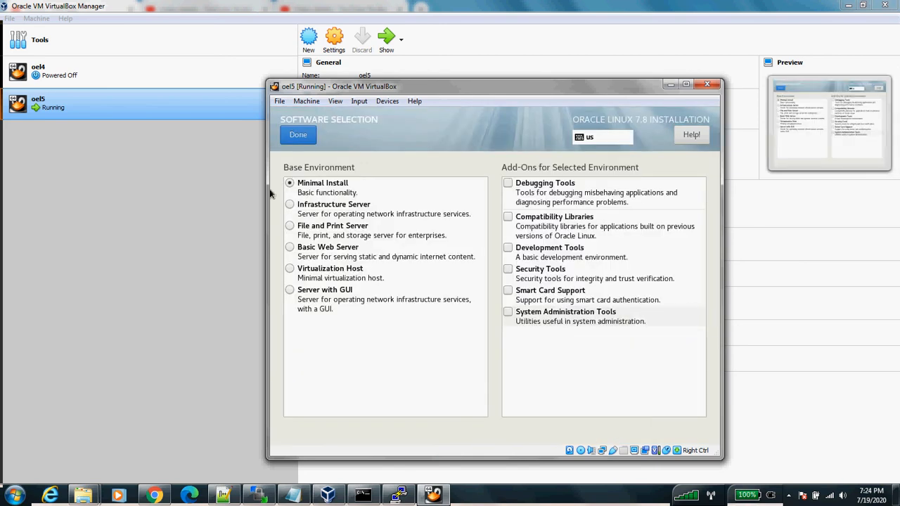
{"action": "left_click", "coordinate": [300, 298]}
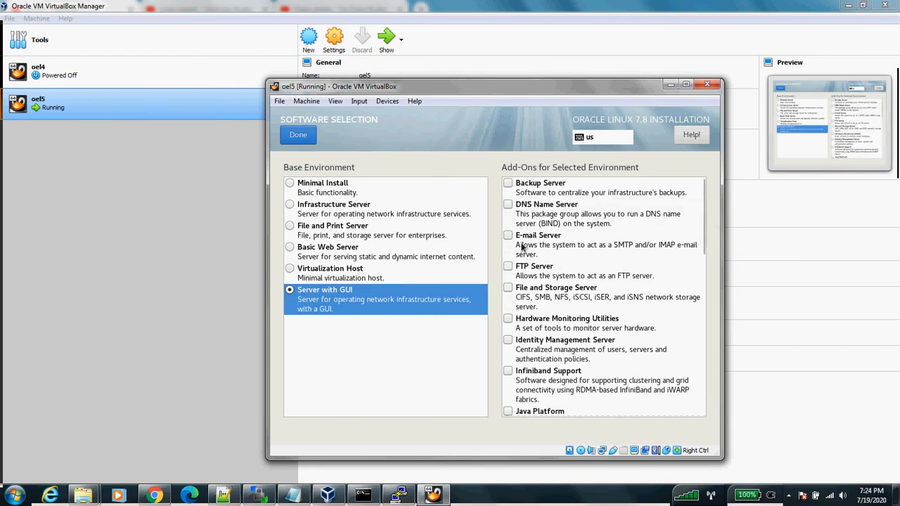
{"action": "left_click", "coordinate": [509, 214]}
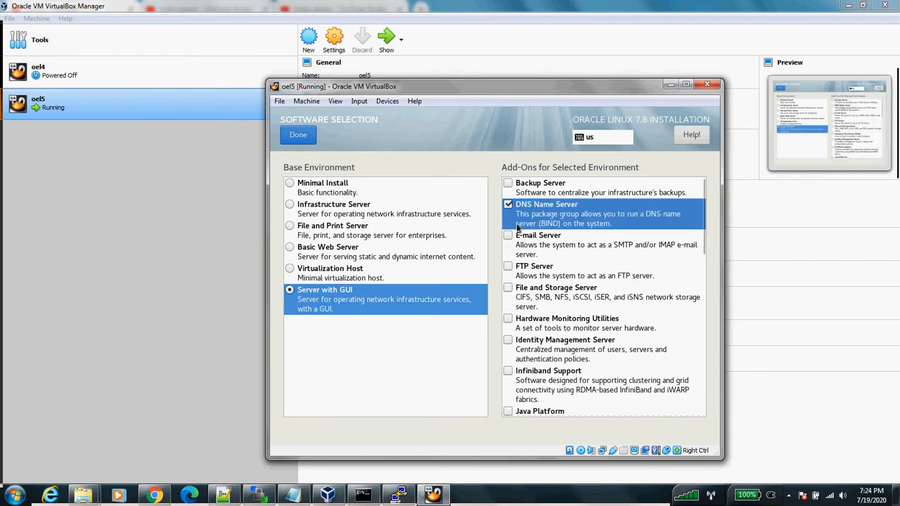
{"action": "left_click", "coordinate": [507, 266]}
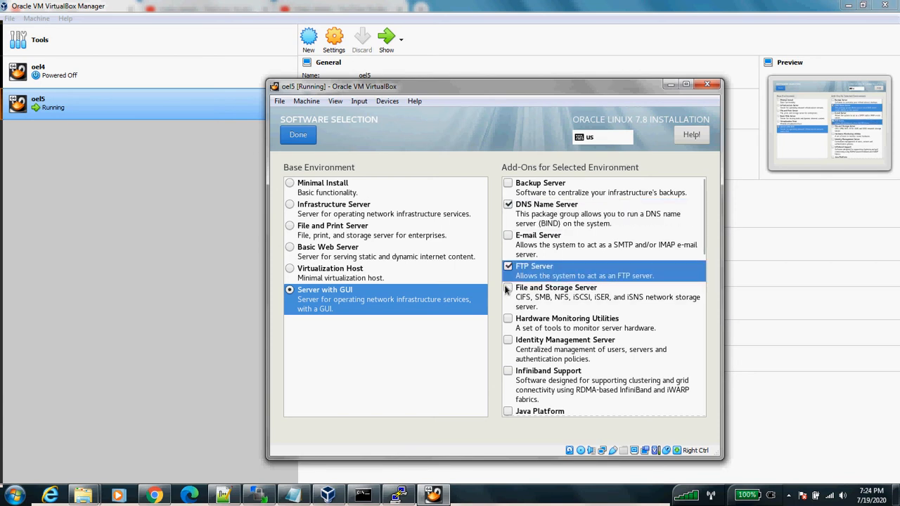
{"action": "left_click", "coordinate": [507, 289]}
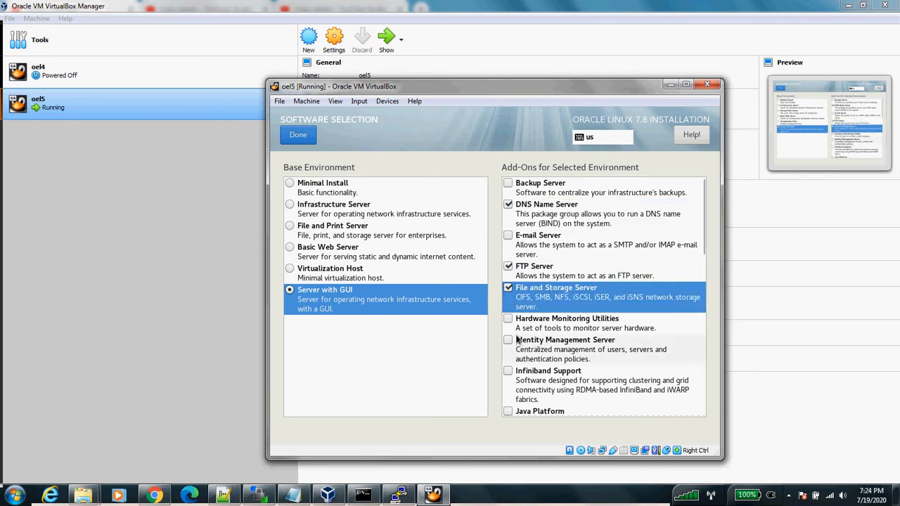
Step: Add Java Platform, Network File System Client, Performance Tools and Remote Management for Linux add-ons
{"action": "scroll", "coordinate": [516, 340], "scroll_direction": "down", "scroll_amount": 1}
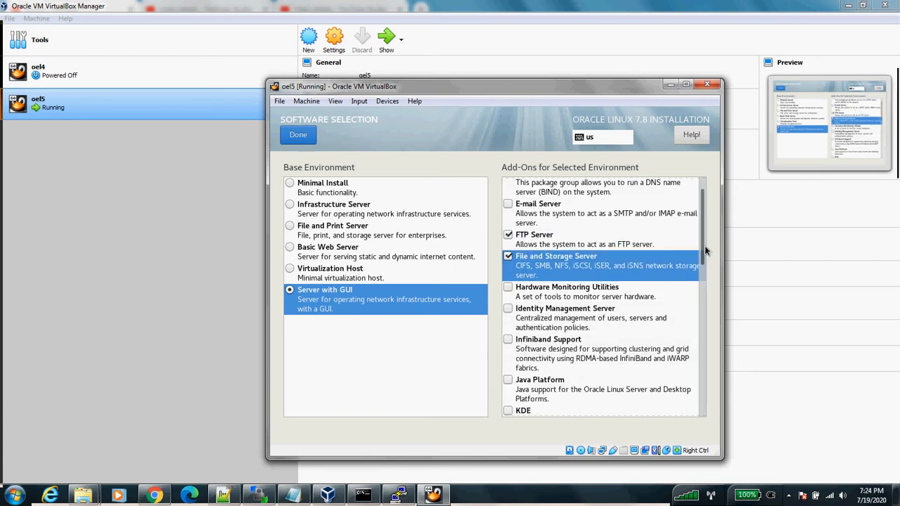
{"action": "left_click_drag", "start_coordinate": [704, 250], "coordinate": [701, 290]}
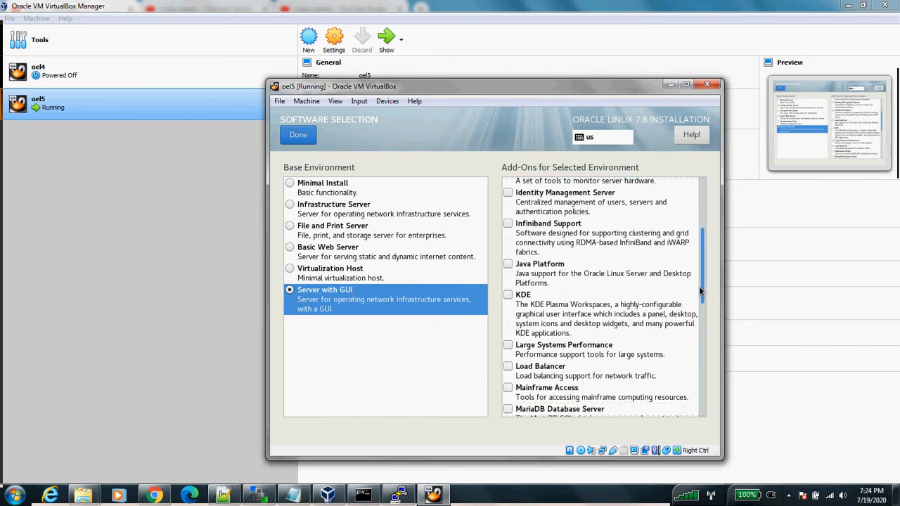
{"action": "left_click", "coordinate": [507, 265]}
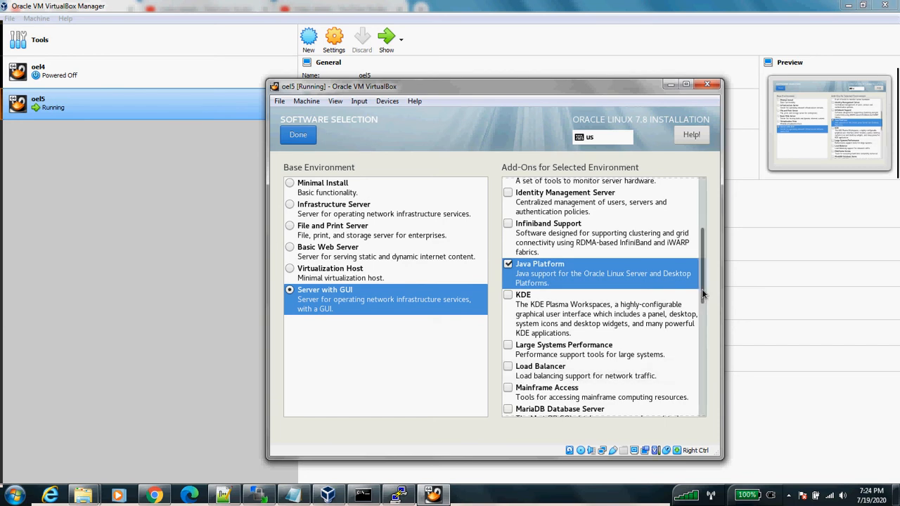
{"action": "left_click_drag", "start_coordinate": [702, 294], "coordinate": [700, 328]}
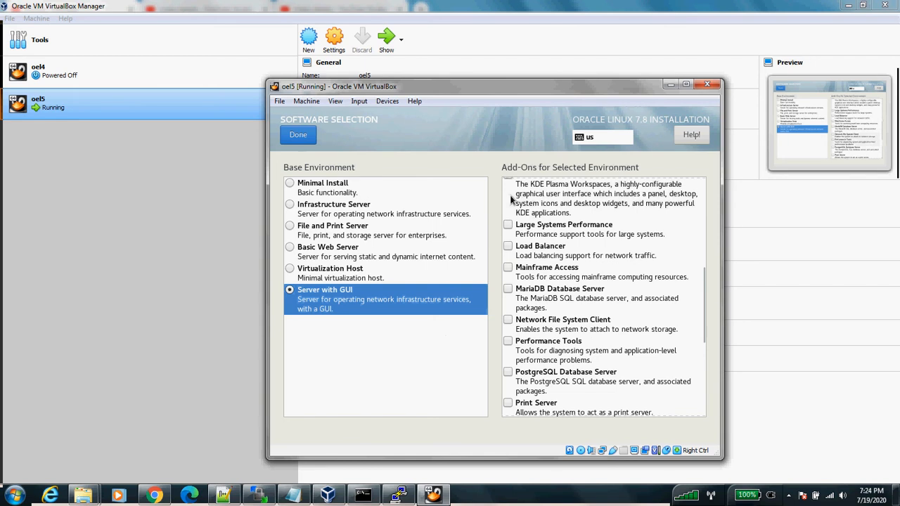
{"action": "left_click", "coordinate": [508, 320]}
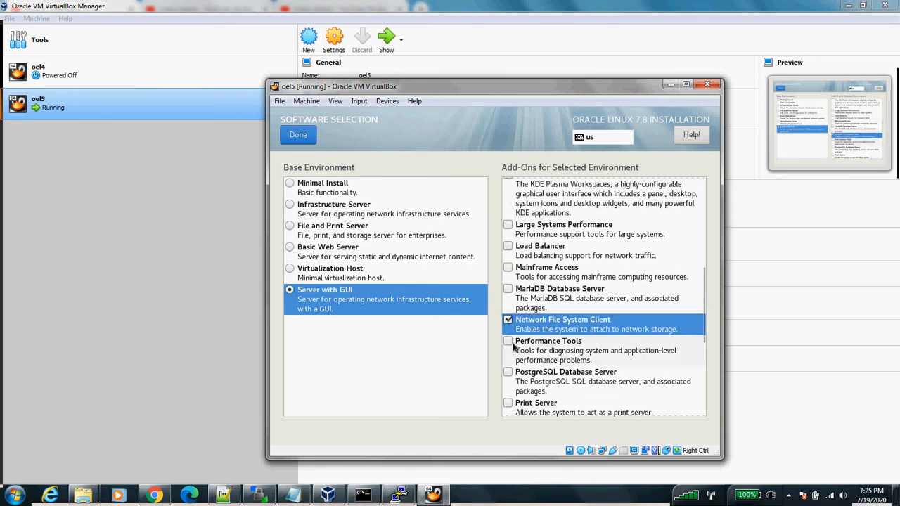
{"action": "left_click", "coordinate": [509, 342]}
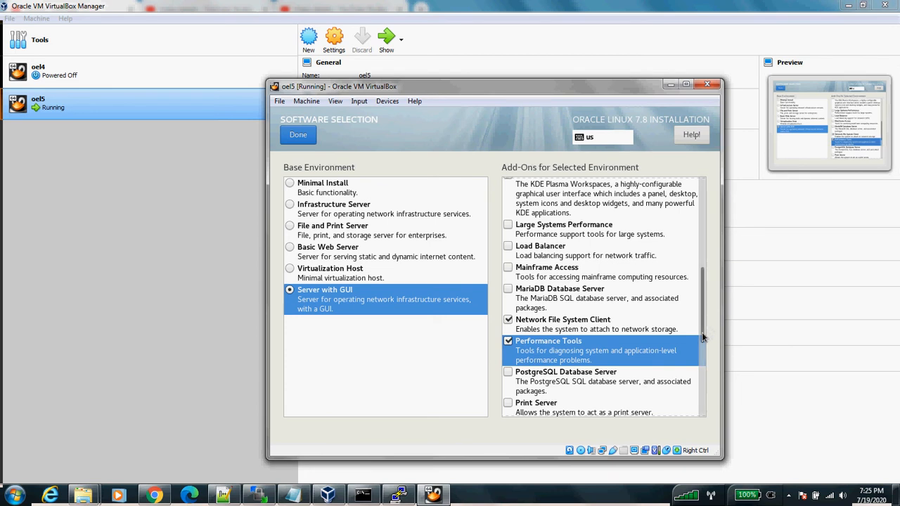
{"action": "left_click_drag", "start_coordinate": [702, 337], "coordinate": [701, 376]}
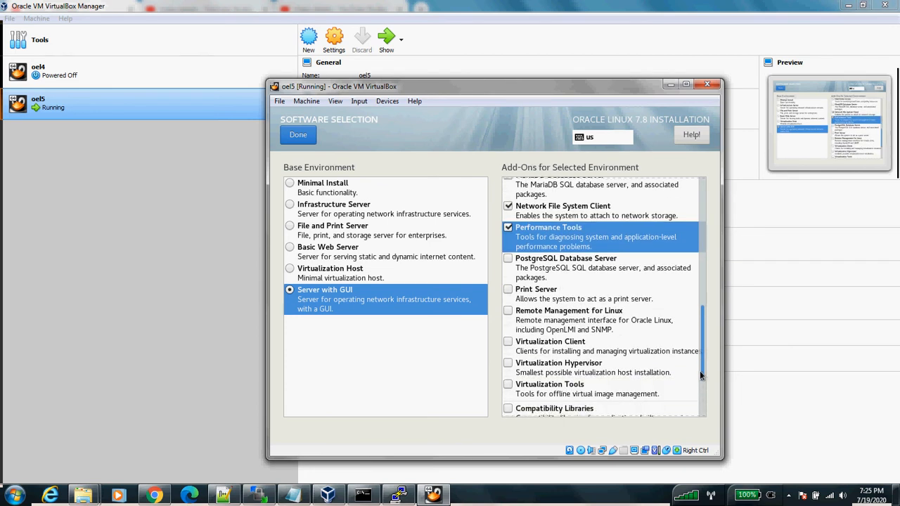
{"action": "left_click", "coordinate": [508, 313]}
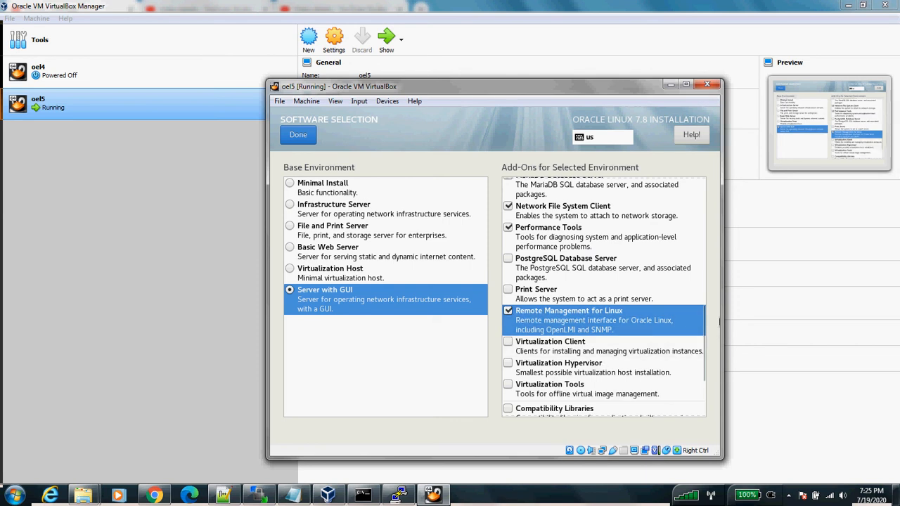
Step: Tick Virtualization Client, Virtualization Tools, Compatibility Libraries, Development, Security and System Administration Tools
{"action": "scroll", "coordinate": [702, 380], "scroll_direction": "down", "scroll_amount": 5}
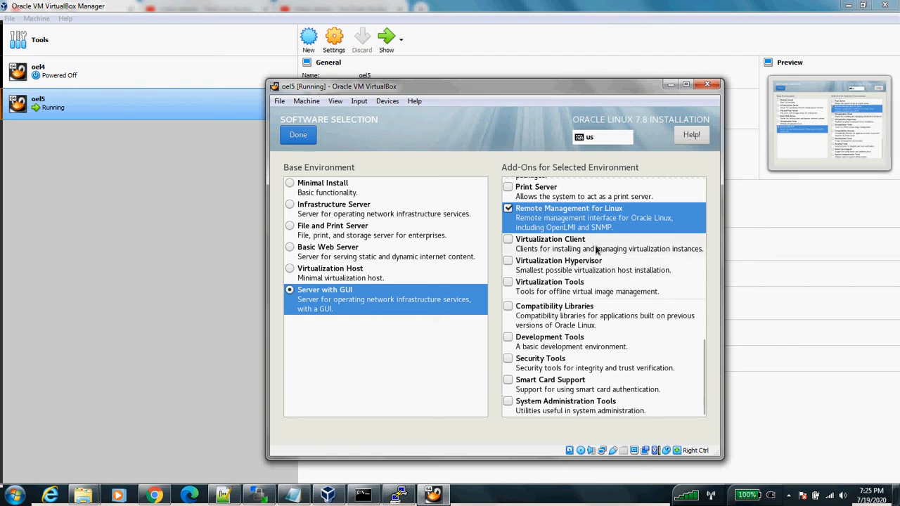
{"action": "left_click", "coordinate": [506, 241]}
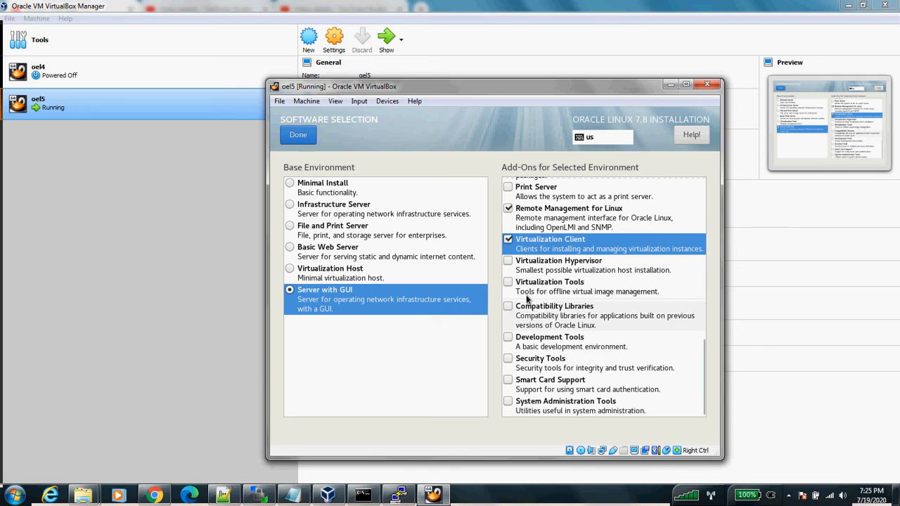
{"action": "left_click", "coordinate": [507, 284]}
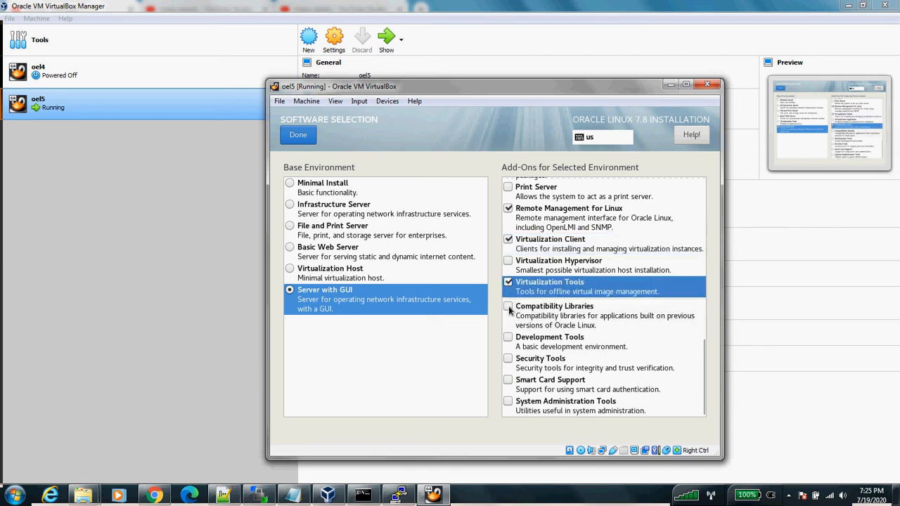
{"action": "left_click", "coordinate": [509, 307]}
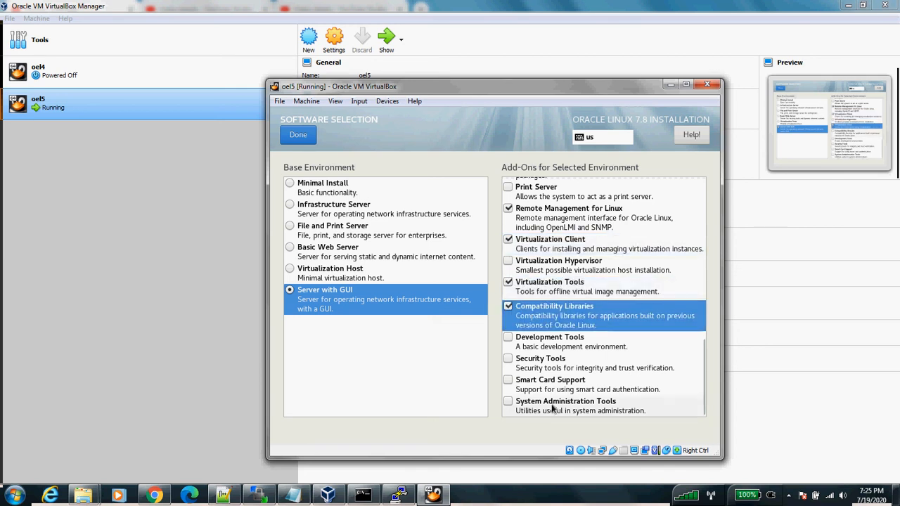
{"action": "left_click", "coordinate": [508, 338]}
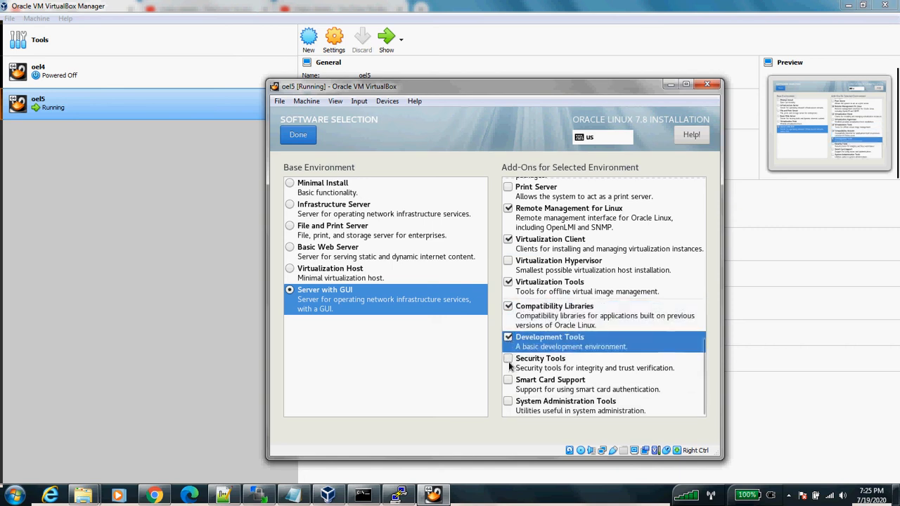
{"action": "left_click", "coordinate": [509, 360]}
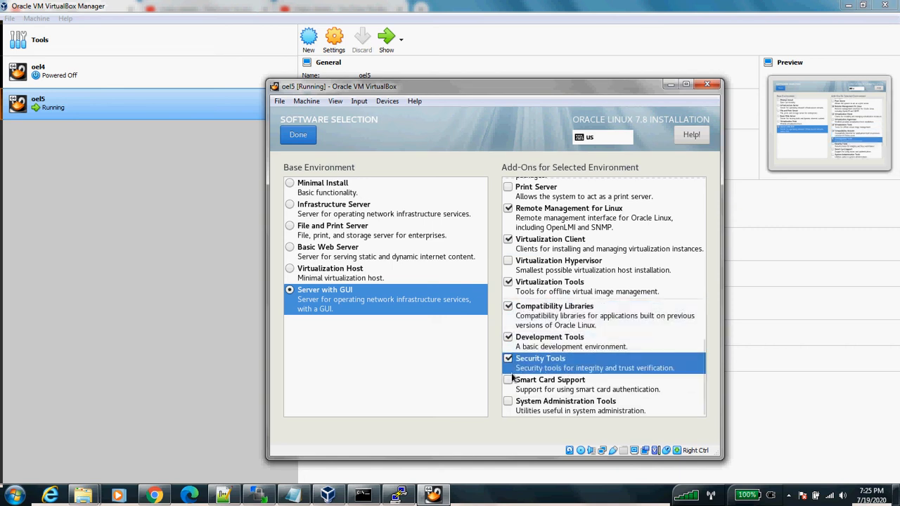
{"action": "left_click", "coordinate": [508, 402]}
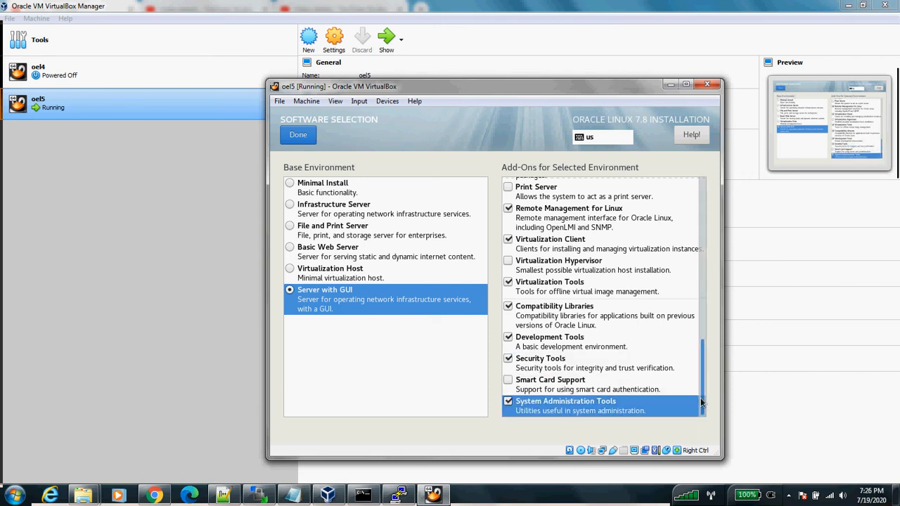
Step: Scroll through the add-ons list to review the ticked selections
{"action": "left_click_drag", "start_coordinate": [701, 402], "coordinate": [682, 242]}
{"action": "scroll", "coordinate": [681, 242], "scroll_direction": "up", "scroll_amount": 3}
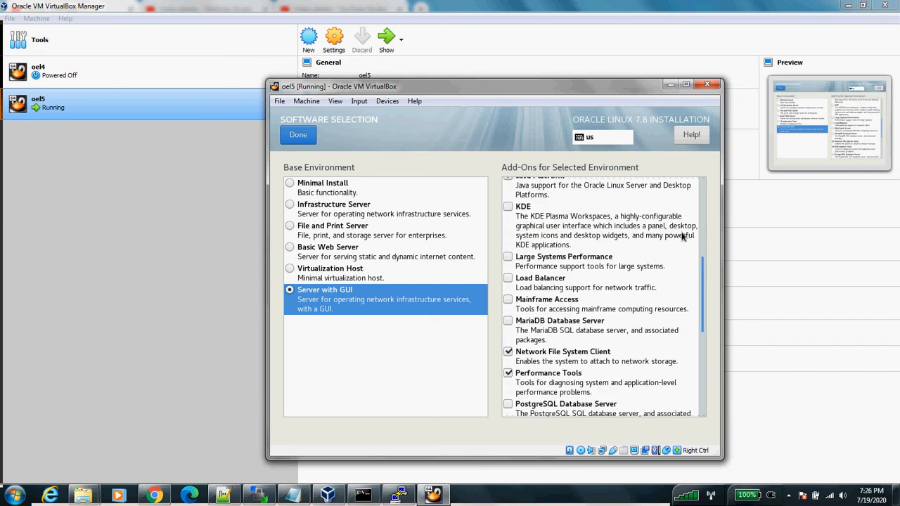
{"action": "scroll", "coordinate": [689, 215], "scroll_direction": "up", "scroll_amount": 3}
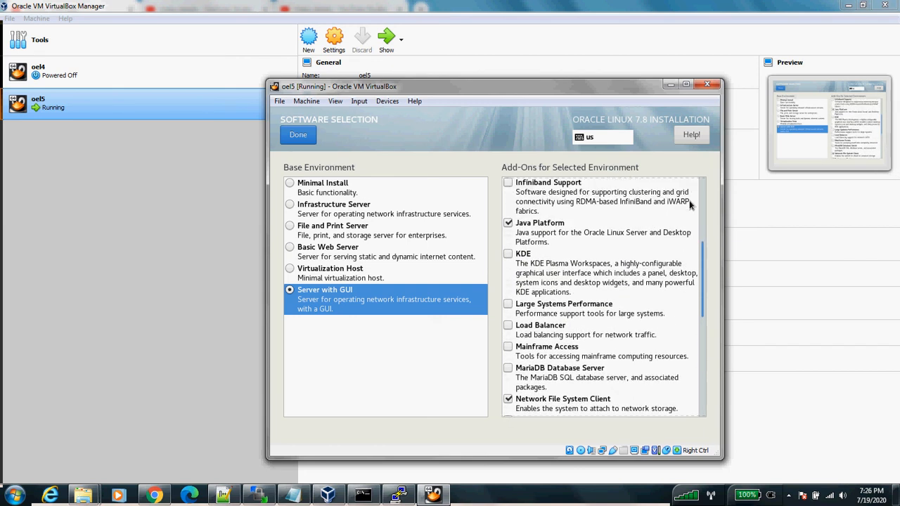
{"action": "scroll", "coordinate": [692, 189], "scroll_direction": "up", "scroll_amount": 1}
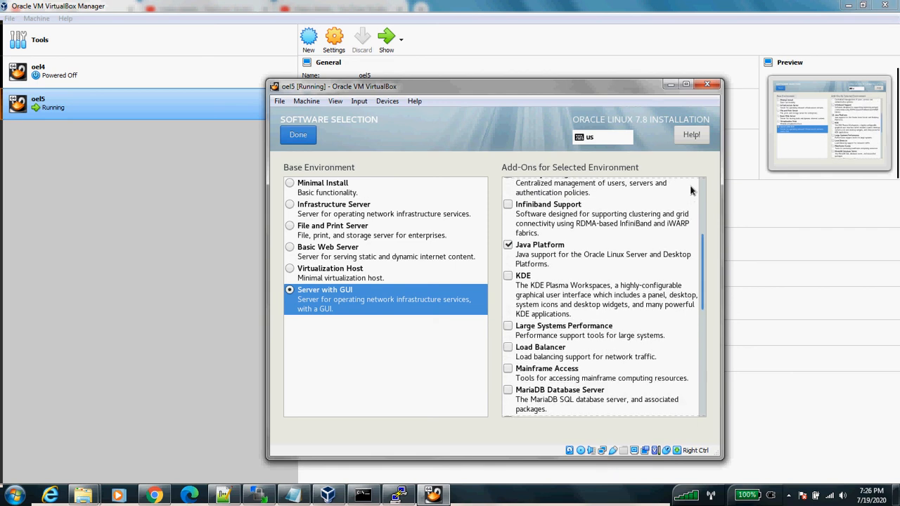
{"action": "scroll", "coordinate": [695, 188], "scroll_direction": "up", "scroll_amount": 8}
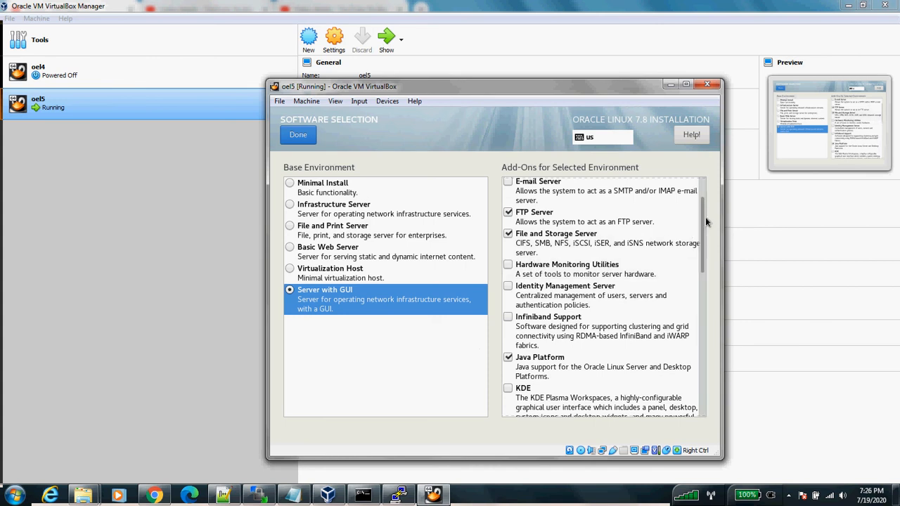
{"action": "scroll", "coordinate": [705, 212], "scroll_direction": "up", "scroll_amount": 4}
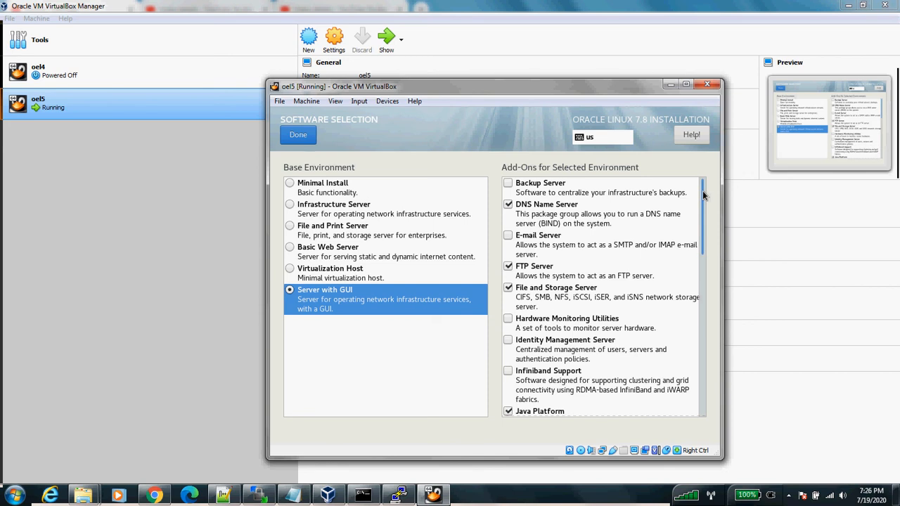
{"action": "scroll", "coordinate": [702, 211], "scroll_direction": "down", "scroll_amount": 3}
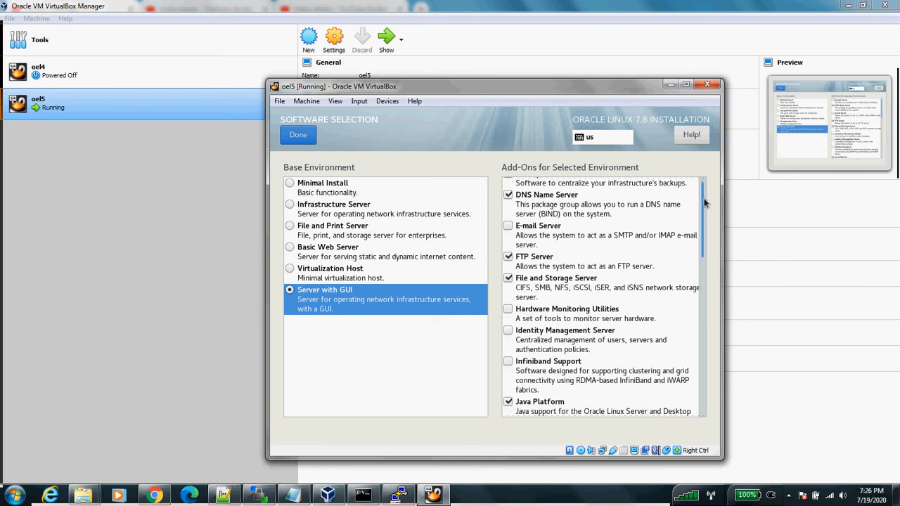
{"action": "scroll", "coordinate": [710, 249], "scroll_direction": "down", "scroll_amount": 3}
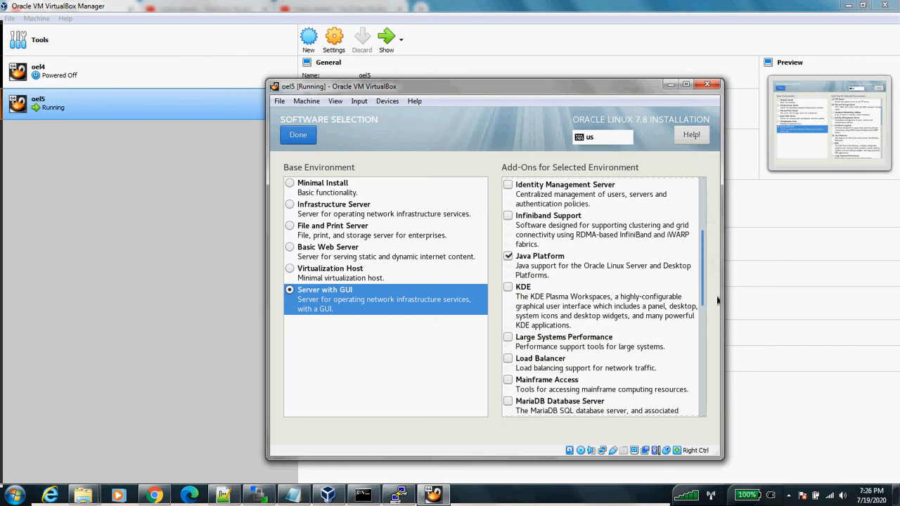
{"action": "scroll", "coordinate": [717, 300], "scroll_direction": "down", "scroll_amount": 5}
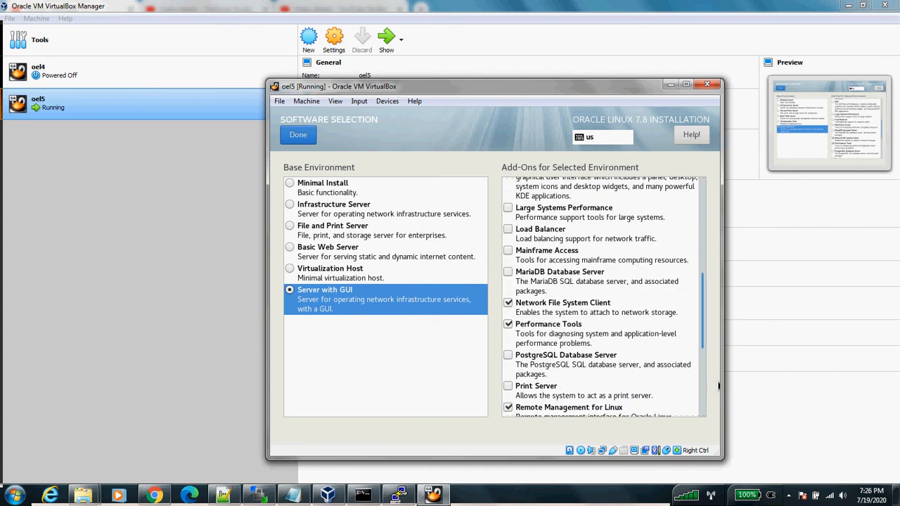
{"action": "scroll", "coordinate": [718, 385], "scroll_direction": "down", "scroll_amount": 6}
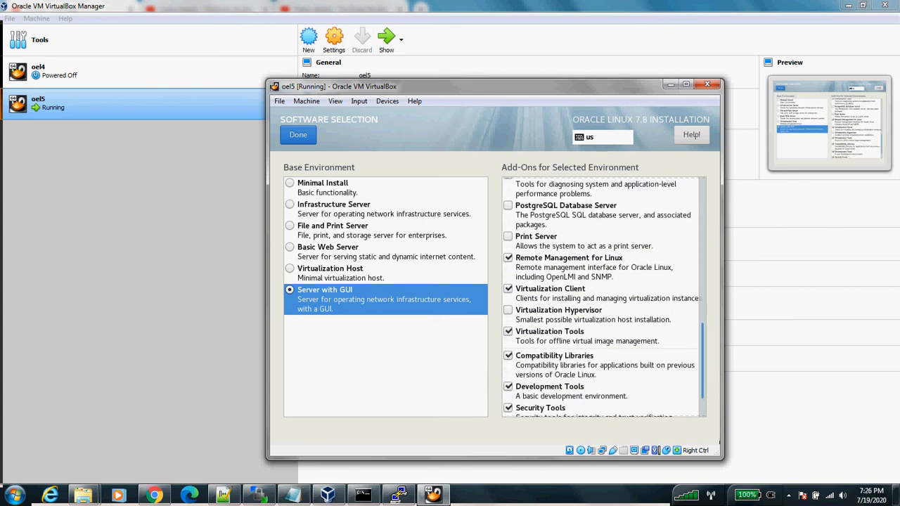
{"action": "left_click_drag", "start_coordinate": [719, 443], "coordinate": [719, 443]}
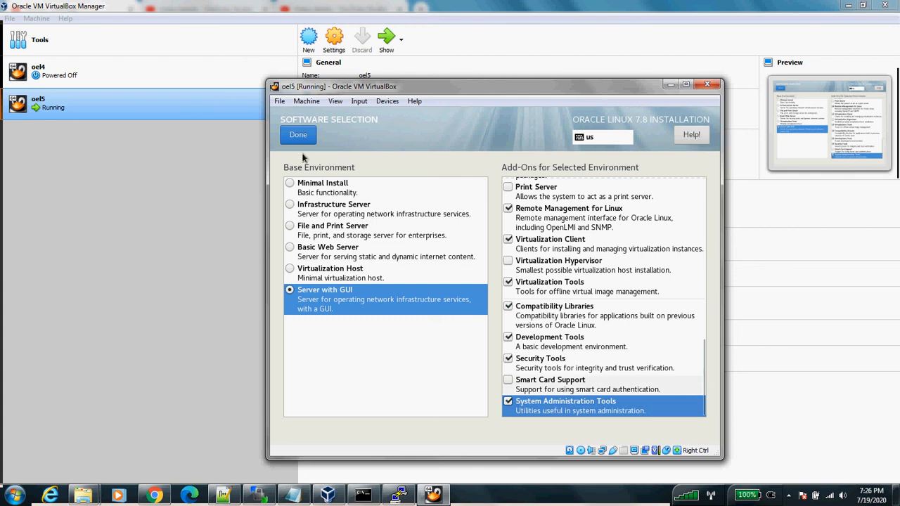
Step: Confirm the software choices, then select the 30 GiB VBOX hard disk as installation destination
{"action": "left_click", "coordinate": [296, 136]}
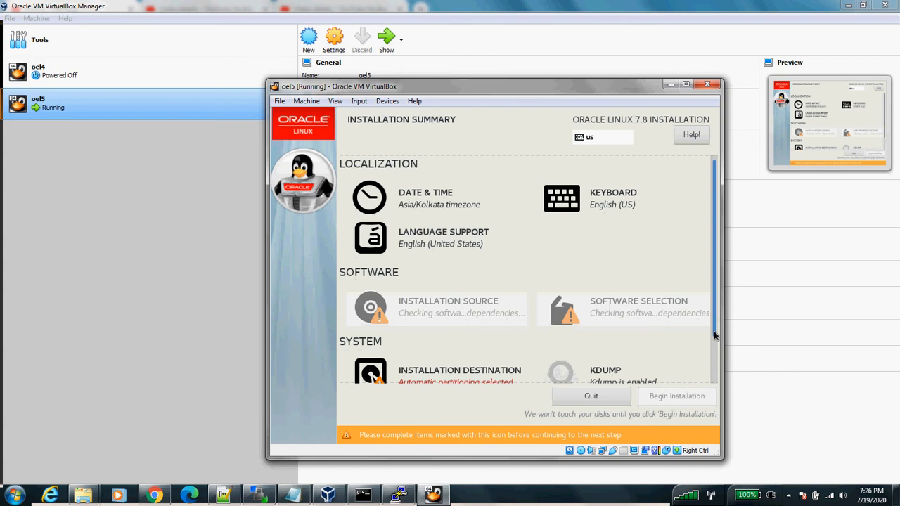
{"action": "left_click_drag", "start_coordinate": [713, 331], "coordinate": [713, 376]}
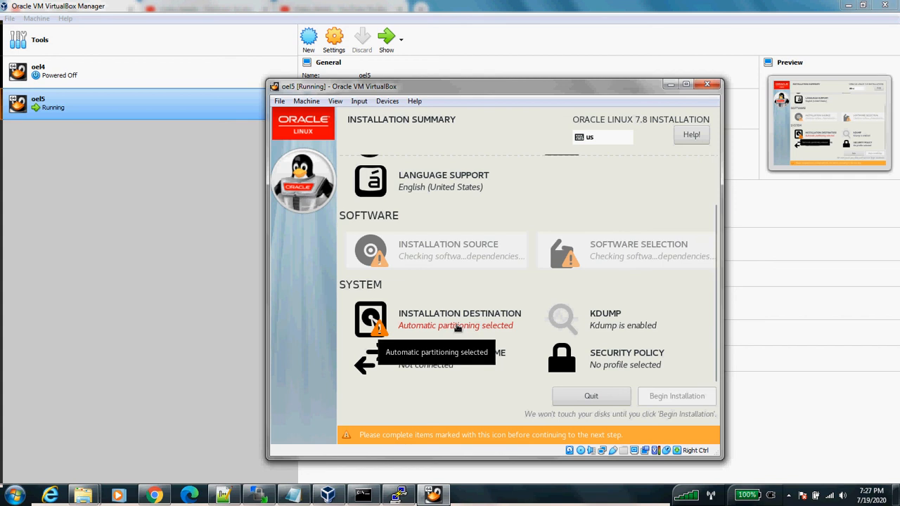
{"action": "left_click", "coordinate": [457, 328]}
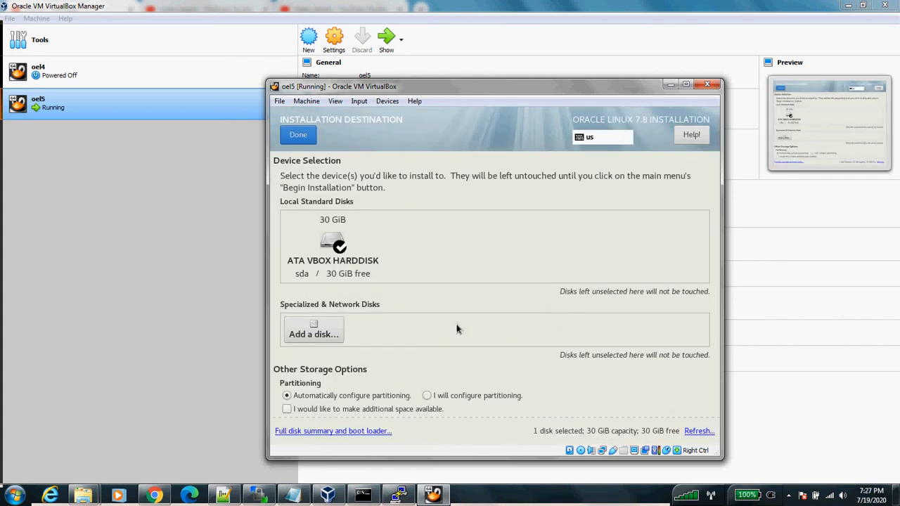
{"action": "left_click", "coordinate": [333, 243]}
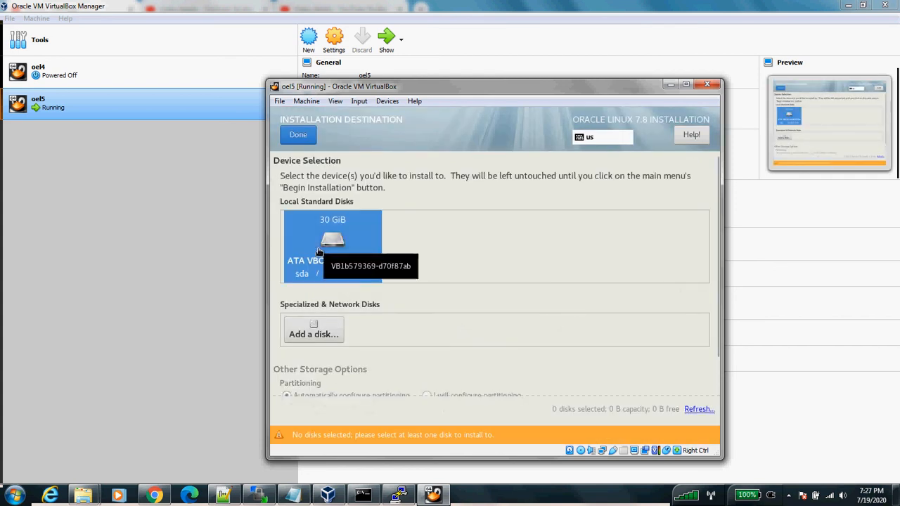
{"action": "left_click", "coordinate": [298, 135]}
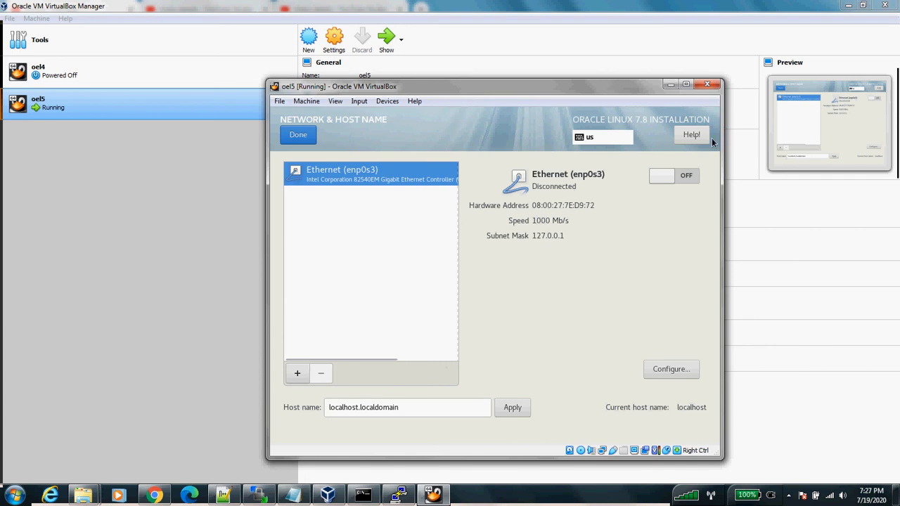
Step: Switch Ethernet (enp0s3) on and apply host name oel5
{"action": "left_click", "coordinate": [671, 177]}
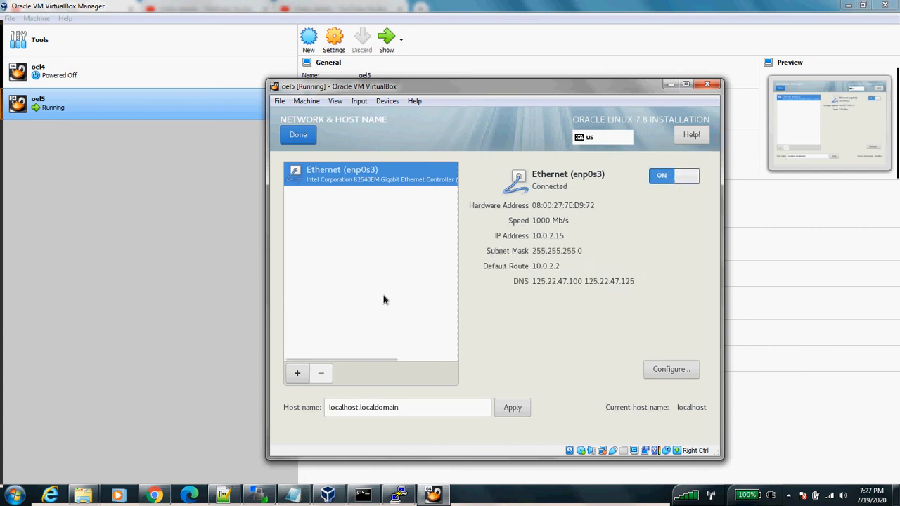
{"action": "left_click_drag", "start_coordinate": [428, 406], "coordinate": [275, 402]}
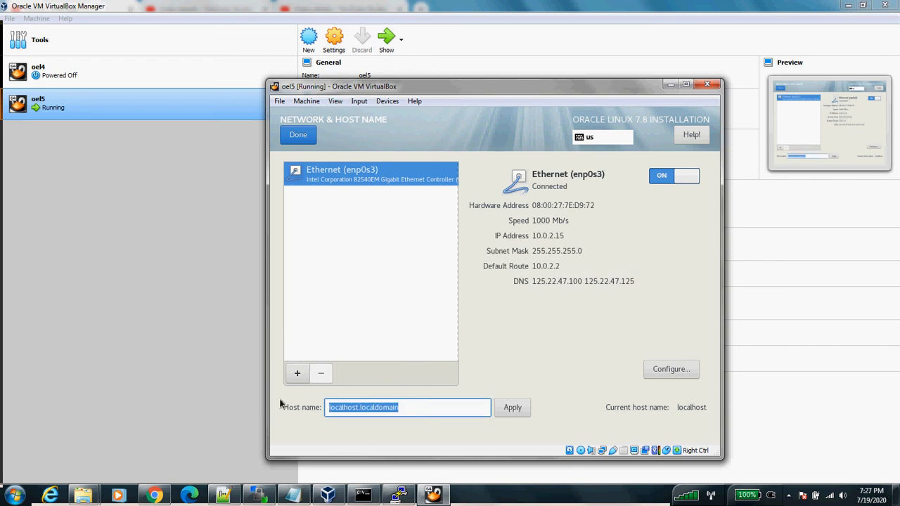
{"action": "type", "text": "oel5"}
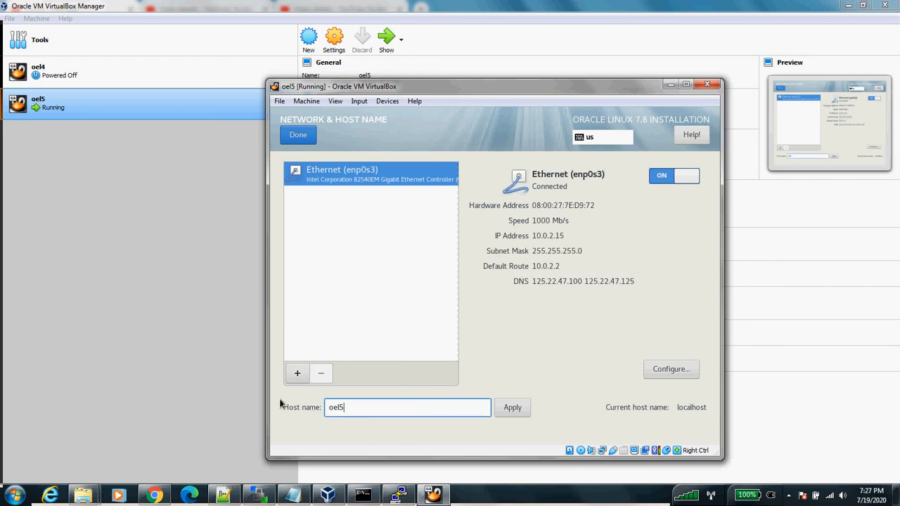
{"action": "left_click", "coordinate": [513, 407]}
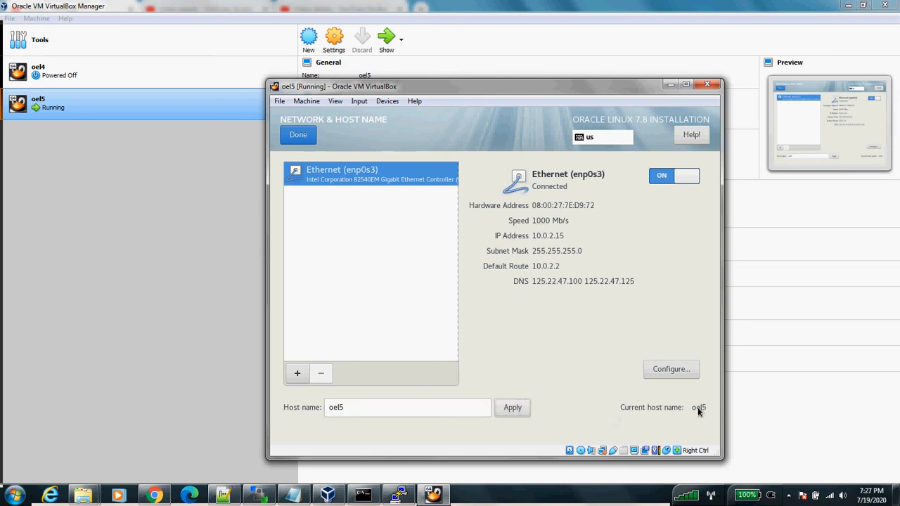
{"action": "left_click", "coordinate": [298, 136]}
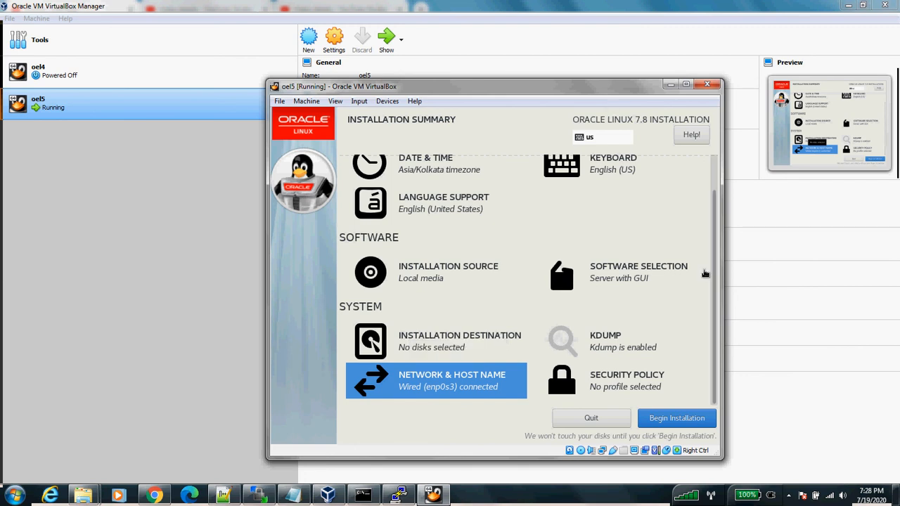
Step: Begin the Oracle Linux installation from the summary
{"action": "scroll", "coordinate": [664, 273], "scroll_direction": "up", "scroll_amount": 1}
{"action": "scroll", "coordinate": [661, 270], "scroll_direction": "down", "scroll_amount": 1}
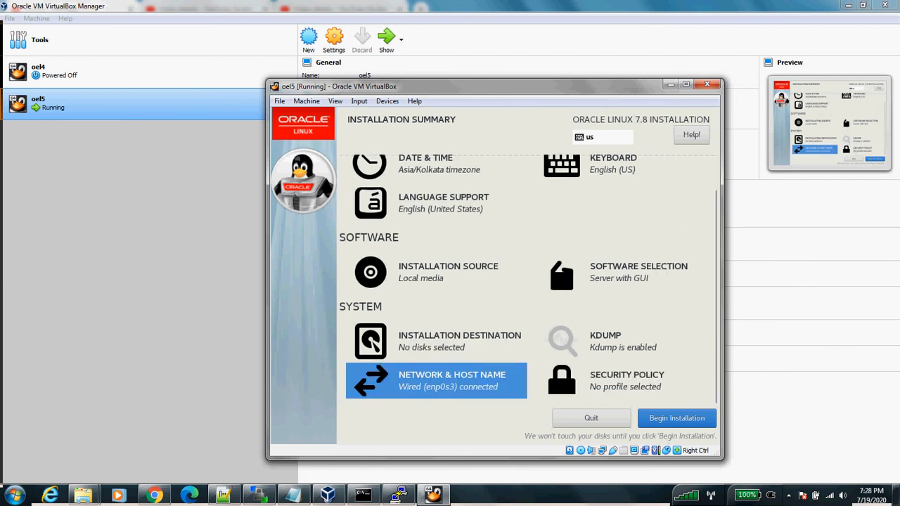
{"action": "left_click", "coordinate": [677, 419]}
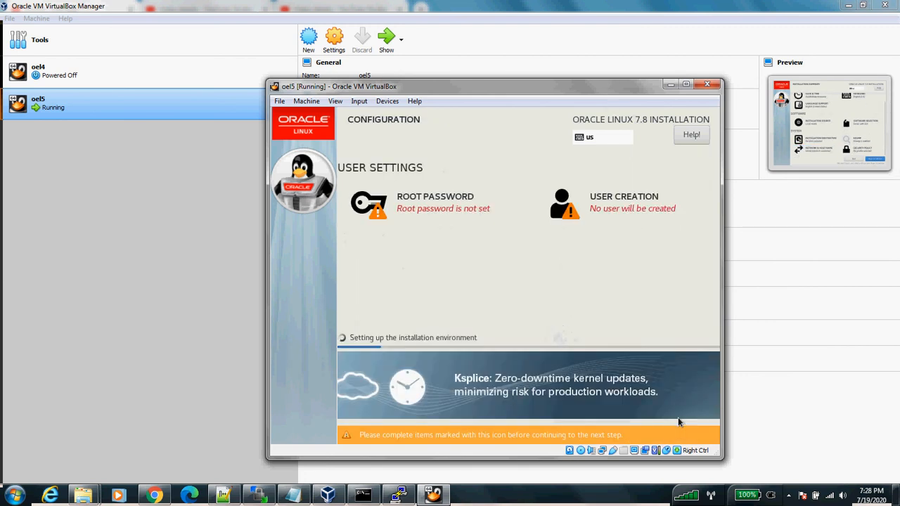
Step: Enter and confirm the root password, accept the weak-password warning, and open User Creation
{"action": "left_click", "coordinate": [422, 187]}
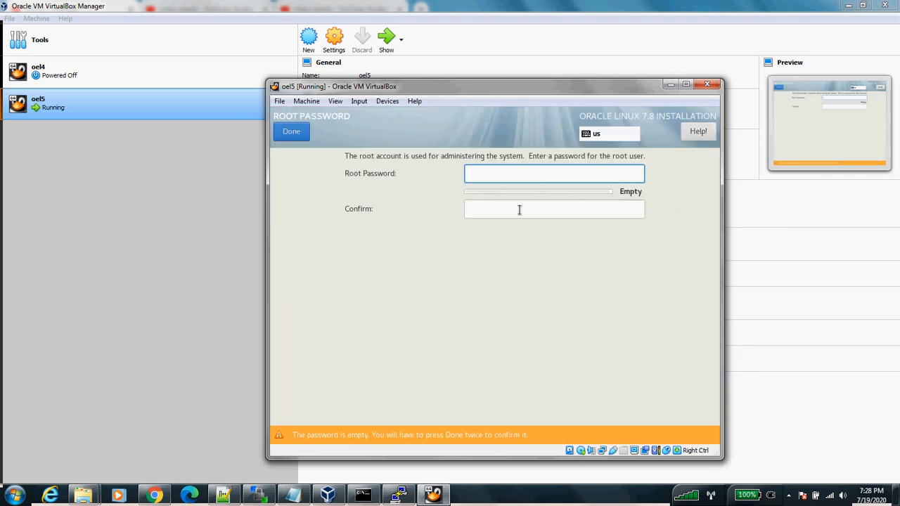
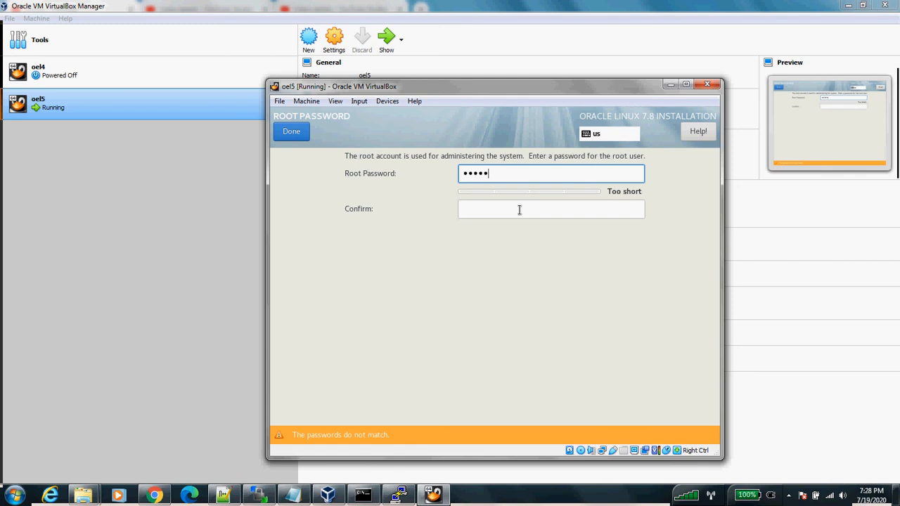
{"action": "key", "text": "Tab"}
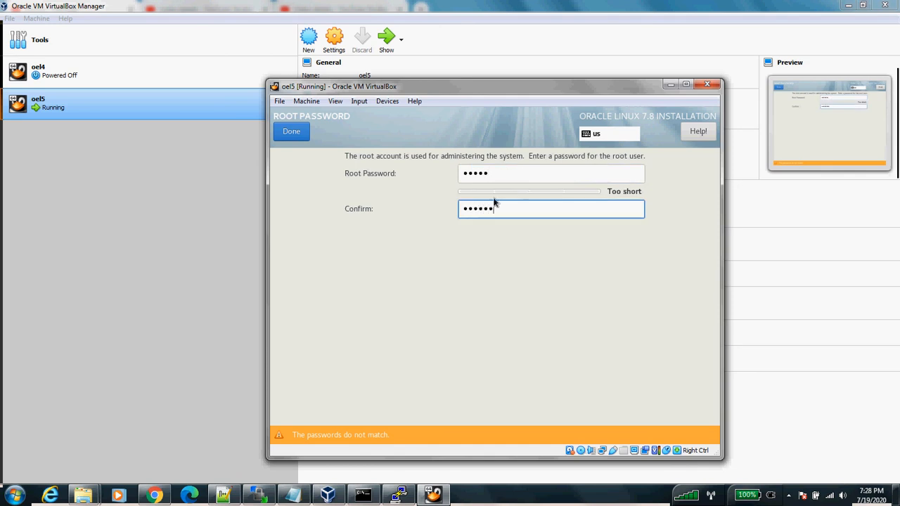
{"action": "key", "text": "shift+Tab"}
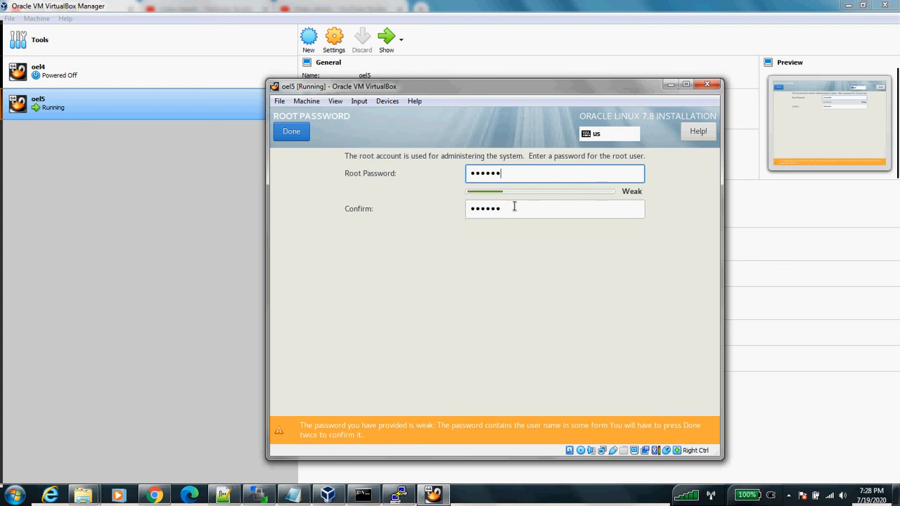
{"action": "key", "text": "Tab"}
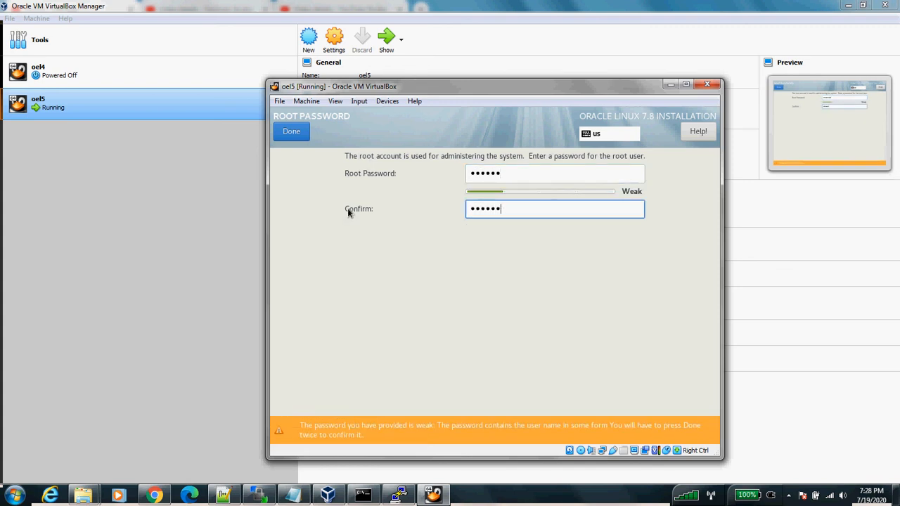
{"action": "left_click", "coordinate": [287, 131]}
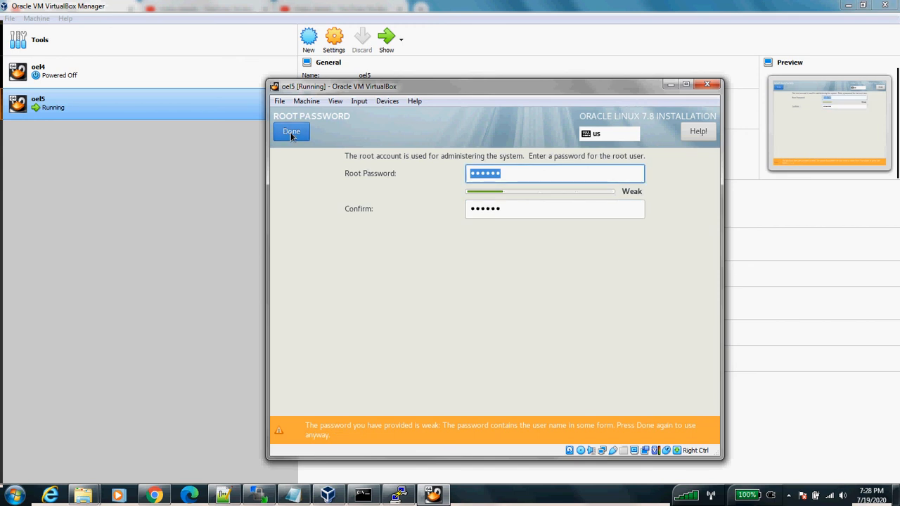
{"action": "left_click", "coordinate": [290, 132]}
{"action": "left_click", "coordinate": [593, 204]}
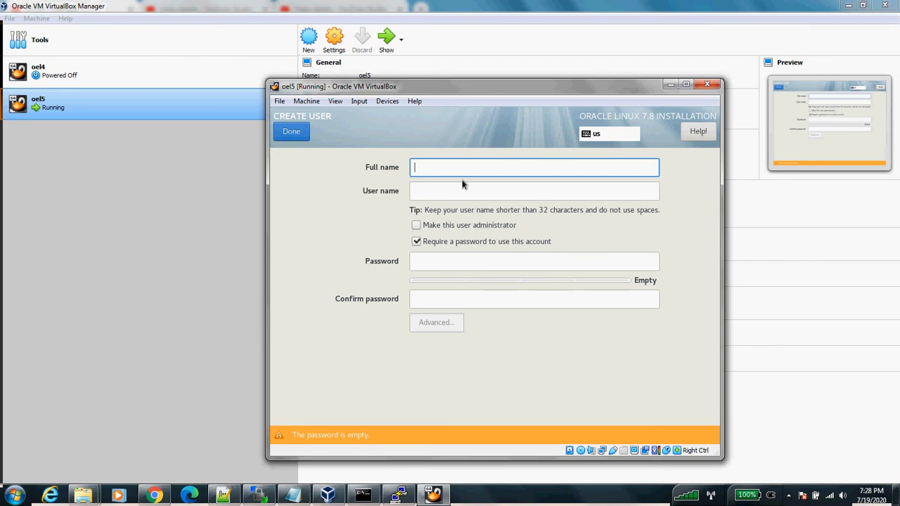
Step: Create the regular user with a full name, auto-filled user name and confirmed password, accepting the short-password warning
{"action": "key", "text": "Tab"}
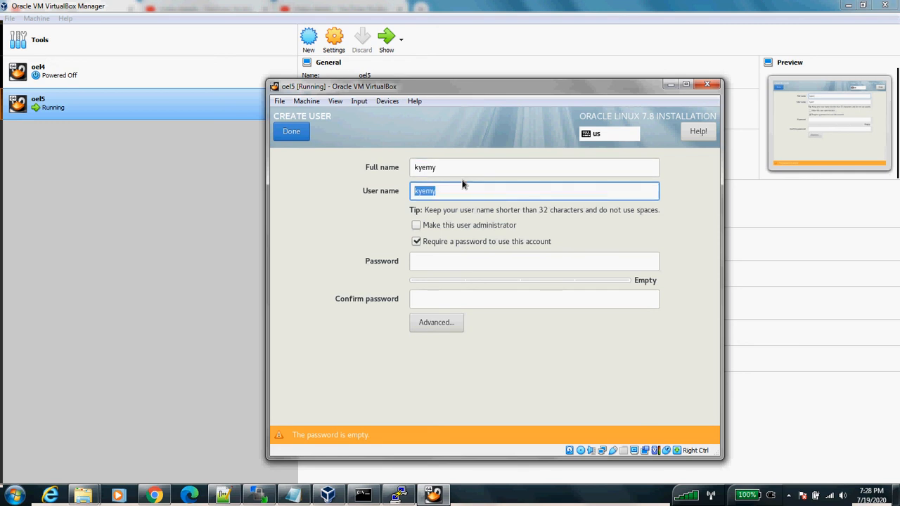
{"action": "key", "text": "Tab"}
{"action": "key", "text": "Tab"}
{"action": "key", "text": "Tab"}
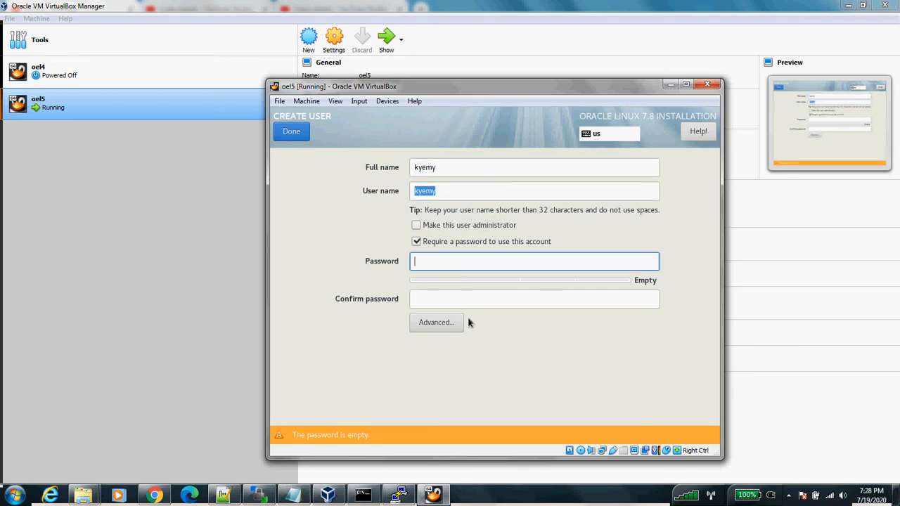
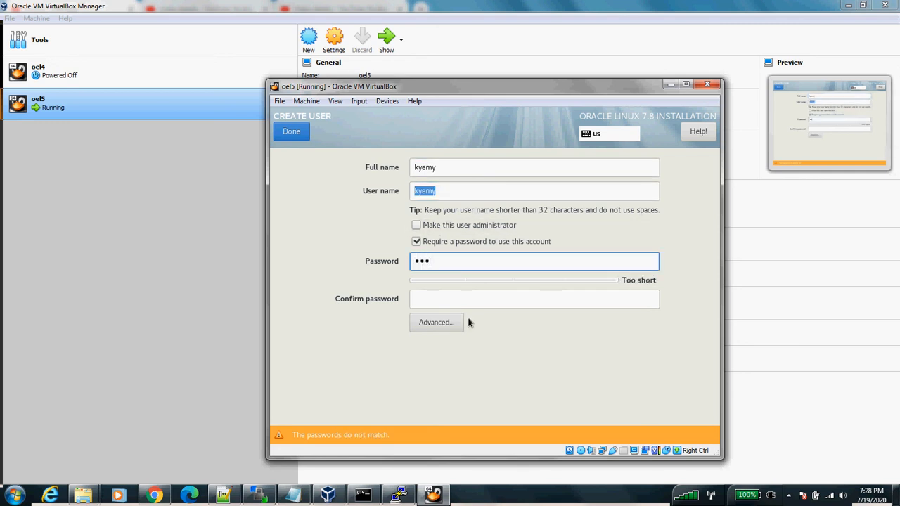
{"action": "key", "text": "Tab"}
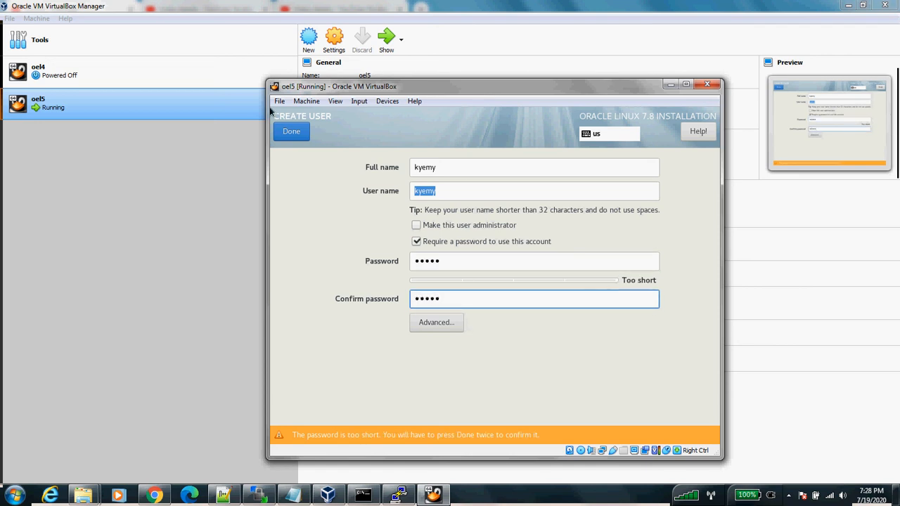
{"action": "left_click", "coordinate": [285, 136]}
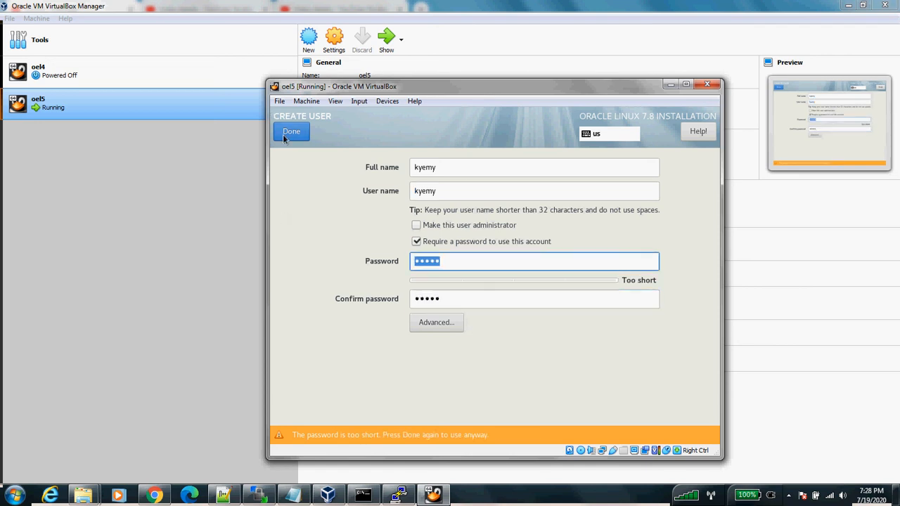
{"action": "left_click", "coordinate": [282, 134]}
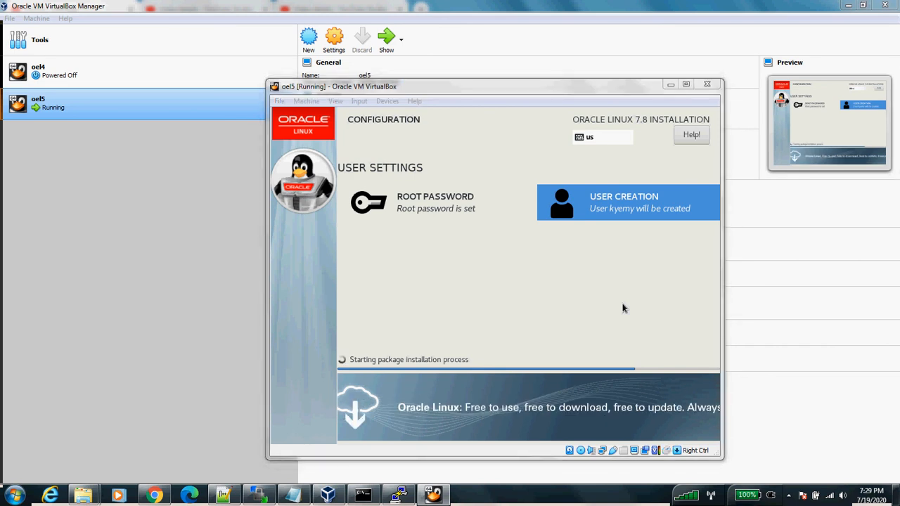
{"action": "left_click", "coordinate": [622, 308]}
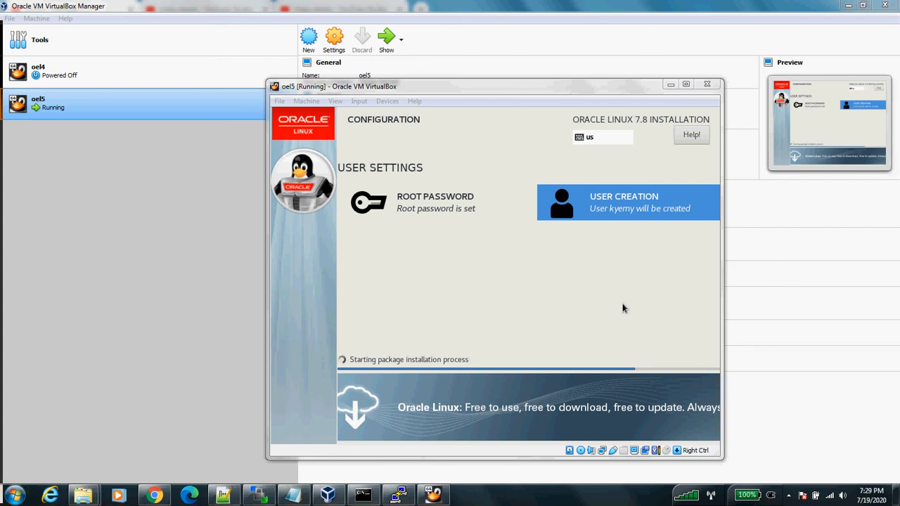
Step: Launch SnagIt 9 from the Windows Start search by searching 'snag'
{"action": "key", "text": "super"}
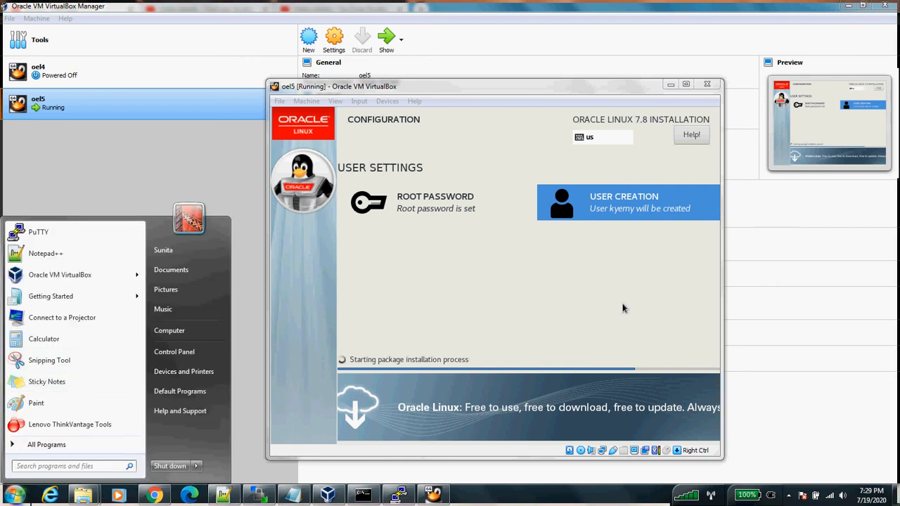
{"action": "type", "text": "snag"}
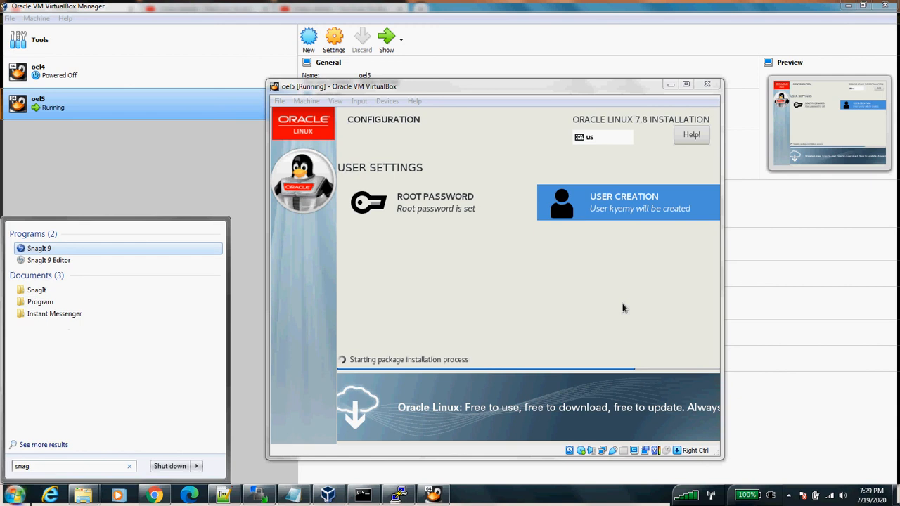
{"action": "key", "text": "Return"}
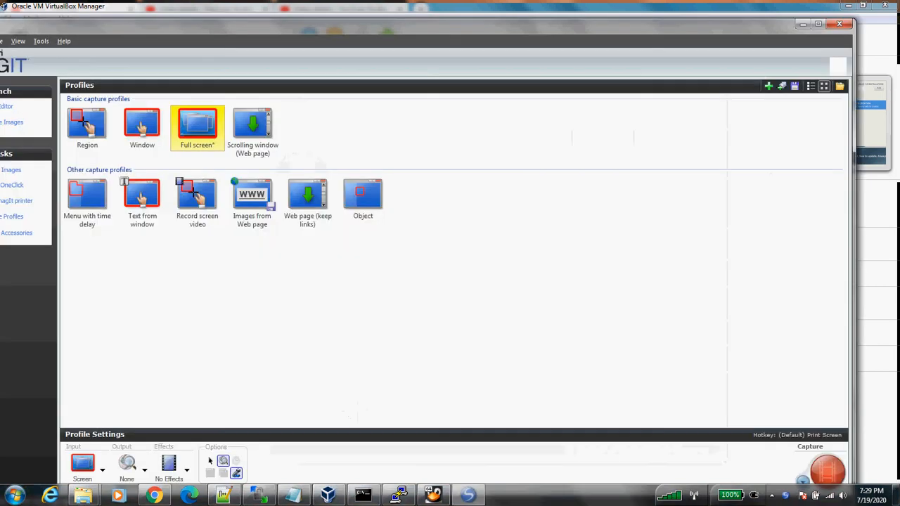